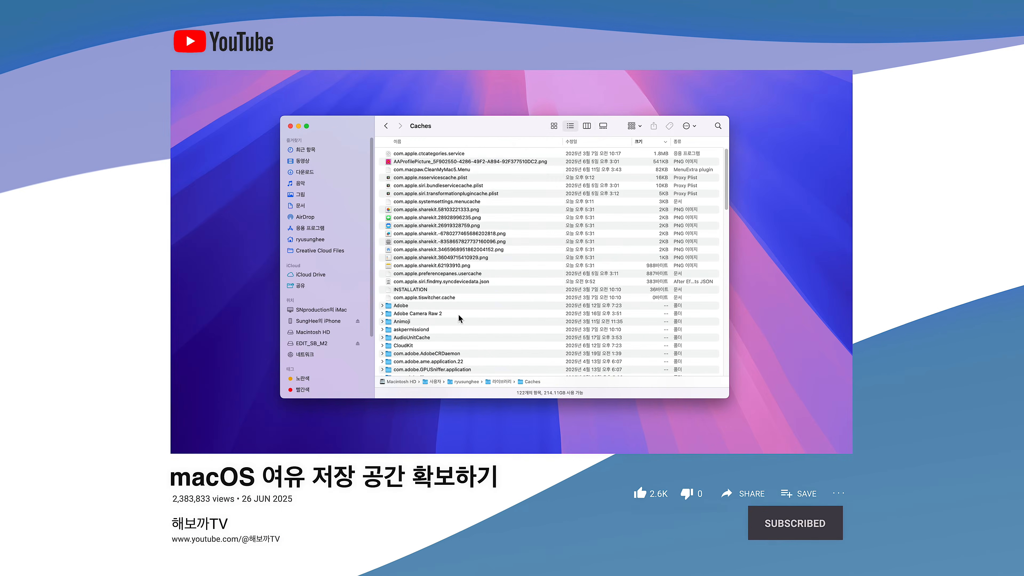
key("super+j")
left_click(504, 339)
key("super+j")
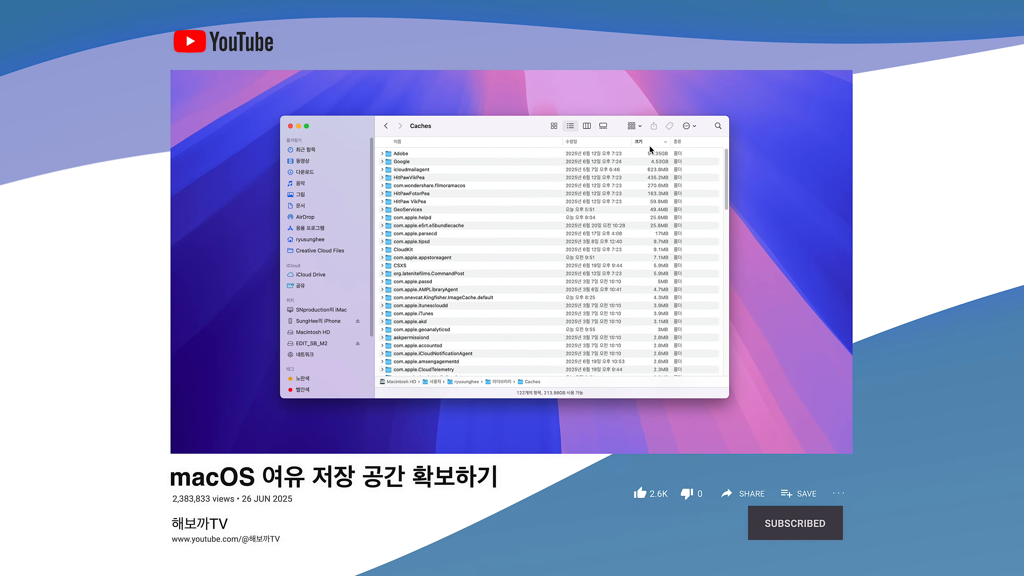
- Delete the Adobe folder from the user's Caches folder immediately and dismiss the alert about skipped items
left_click(405, 155)
key("alt+super+BackSpace")
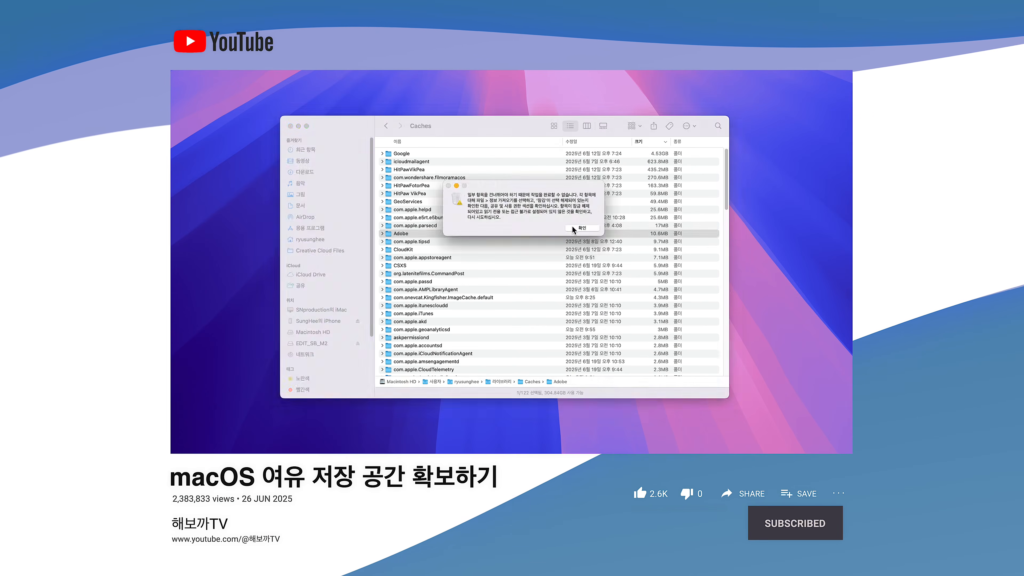
left_click(574, 229)
key("super+BackSpace")
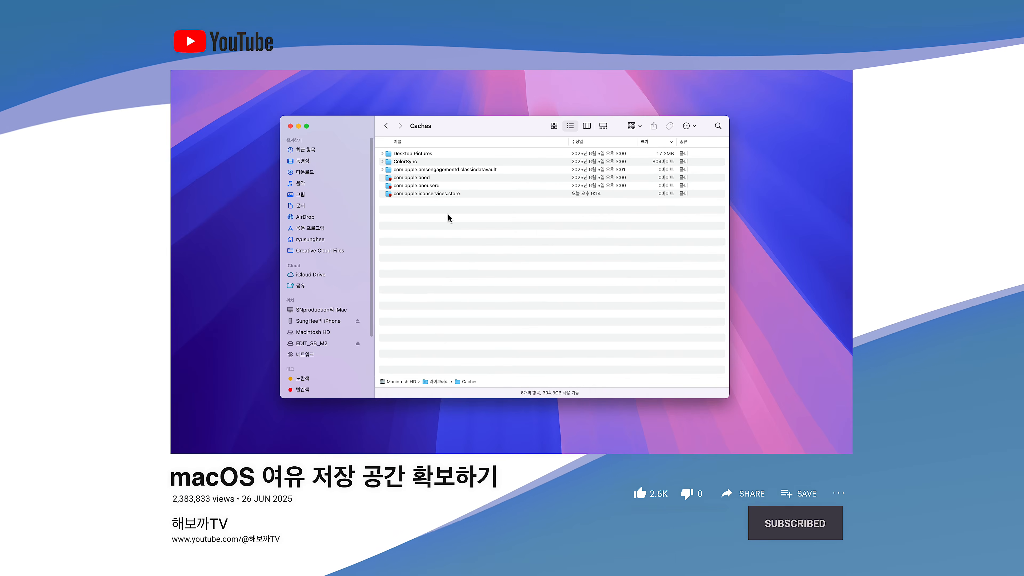
- Browse Macintosh HD to the Caches folder inside 시스템 > 라이브러리 and look over its contents
left_click(313, 333)
double_click(405, 170)
double_click(406, 201)
scroll(411, 220, "down", 5)
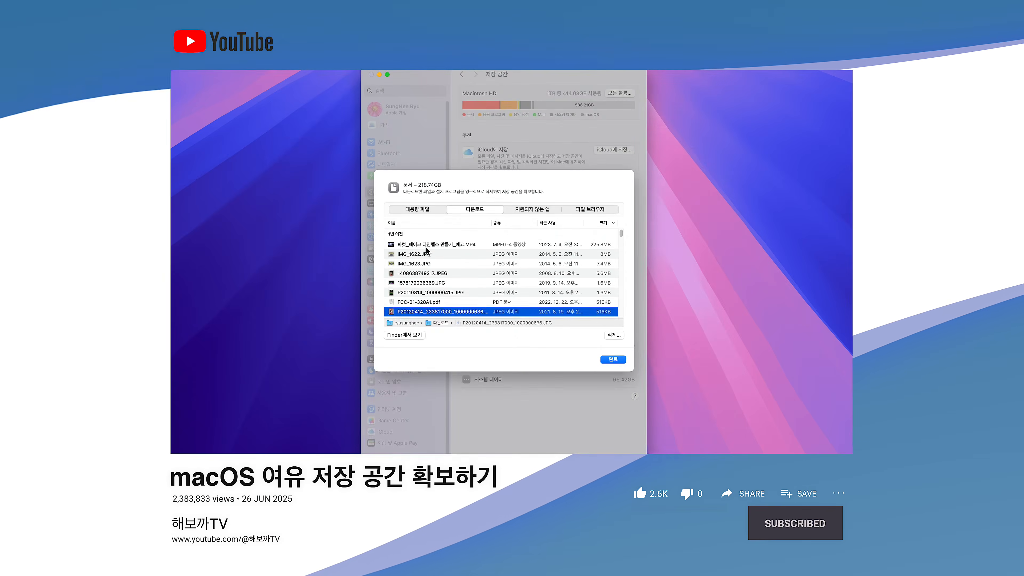
- Review the downloaded files and the unsupported apps in the document storage details
left_click(428, 246)
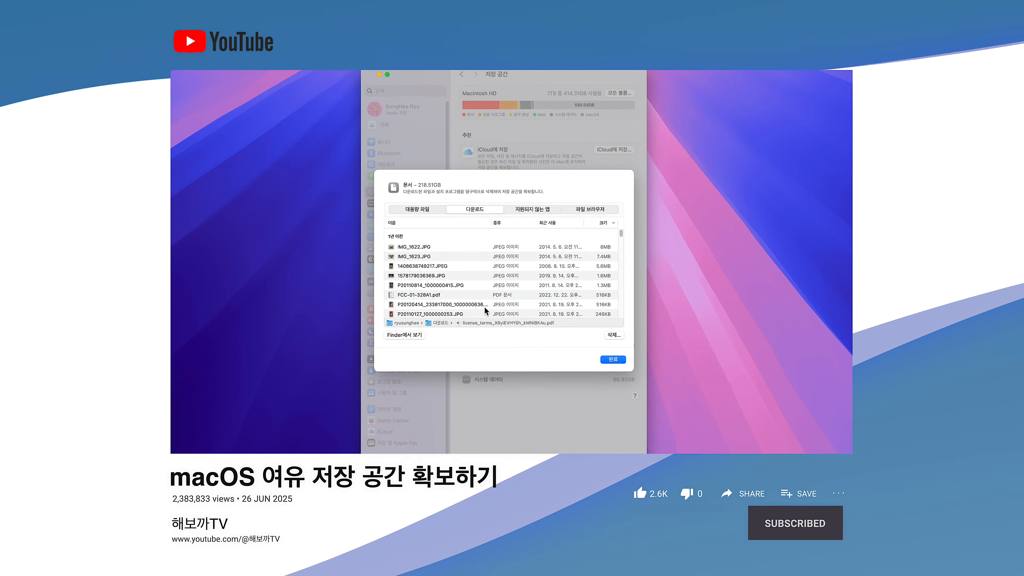
scroll(485, 310, "down", 5)
left_click(539, 211)
- Browse the document storage by file and open Final Cut Backups inside the 동영상 folder
left_click(590, 210)
left_click(421, 233)
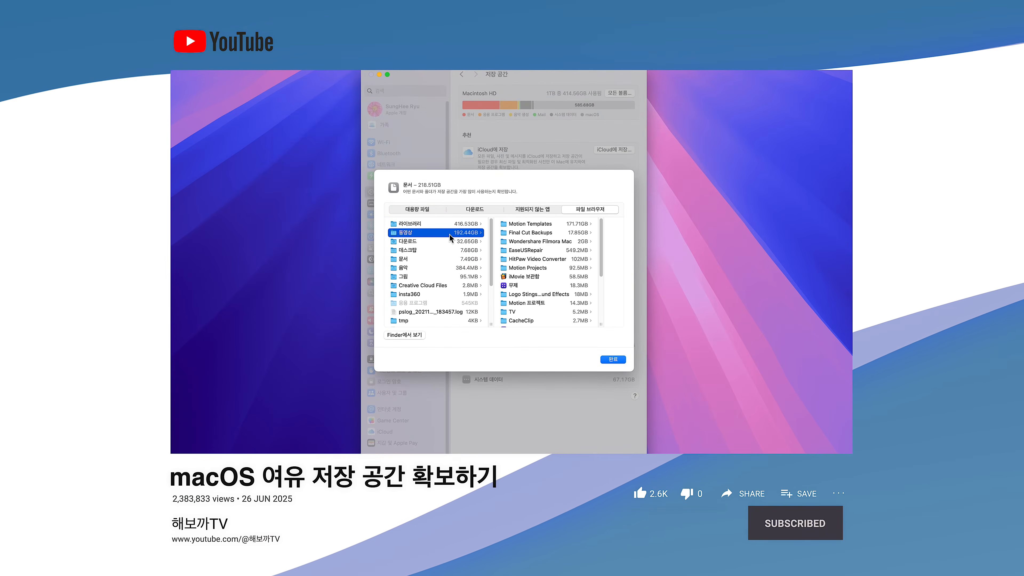
left_click(521, 224)
left_click(487, 234)
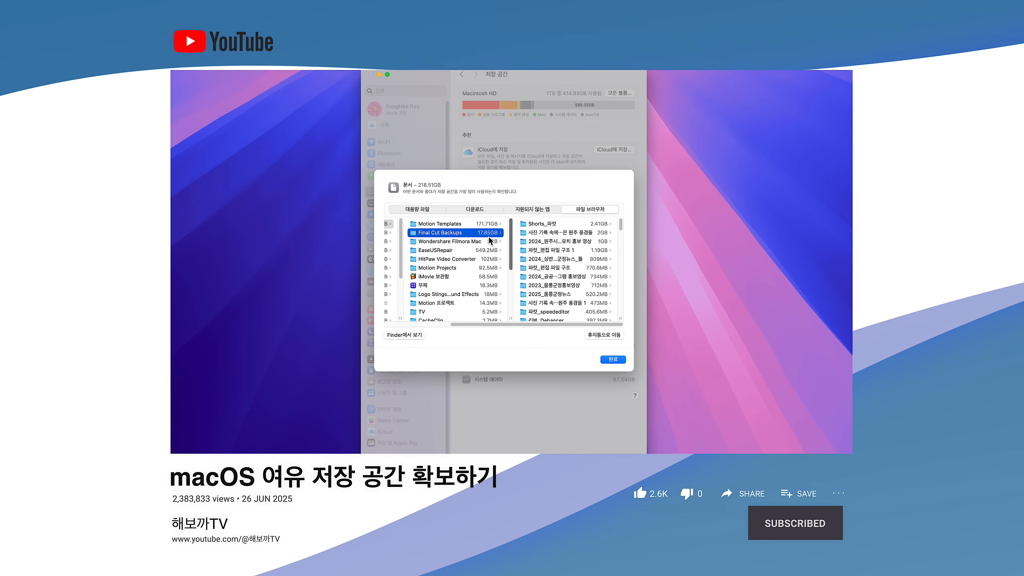
- Select several backup folders inside Final Cut Backups and move them to the trash
left_click(540, 234)
left_click(474, 242, "super")
left_click(471, 251, "super")
left_click(469, 260, "super")
left_click(470, 269, "super")
left_click(470, 277, "super")
left_click(468, 285, "super")
scroll(463, 282, "down", 3)
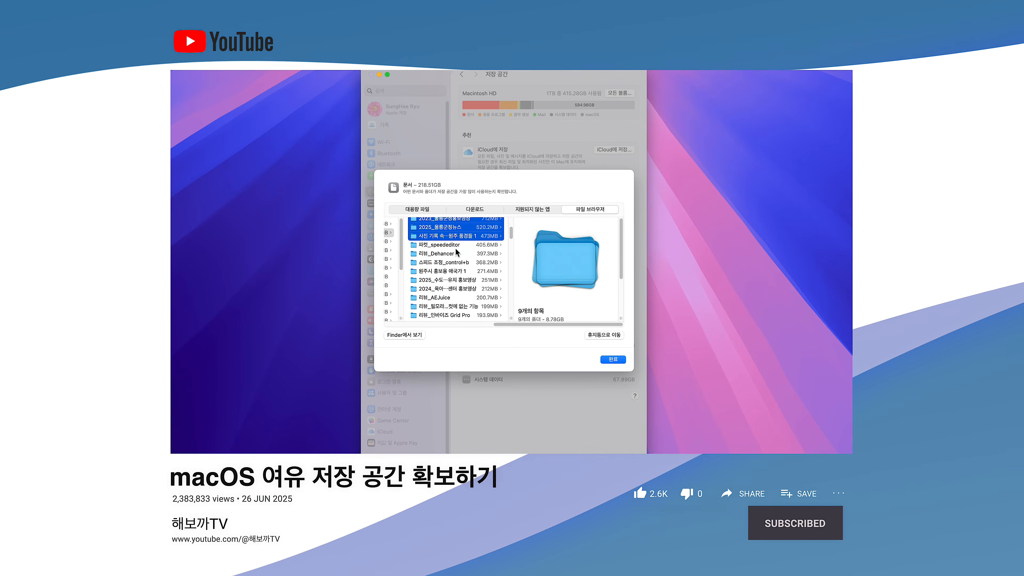
left_click(455, 246, "super")
left_click(455, 254, "super")
left_click(455, 263, "super")
left_click(455, 296, "super")
left_click(598, 337)
left_click_drag(514, 324, 394, 324)
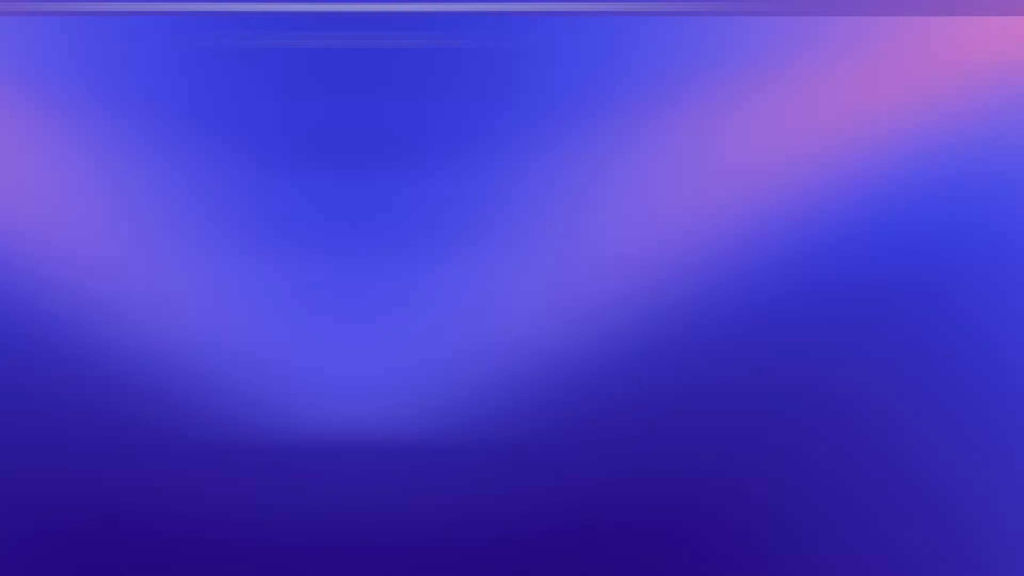
- Open the 저장 공간 page of the 일반 system settings and inspect the space used by applications and system data
left_click(20, 6)
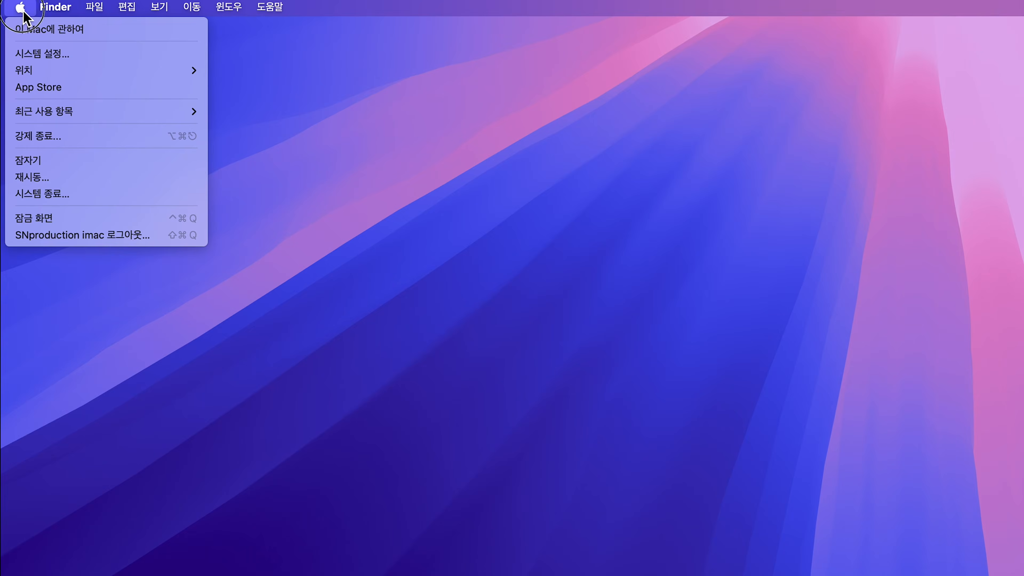
left_click(33, 52)
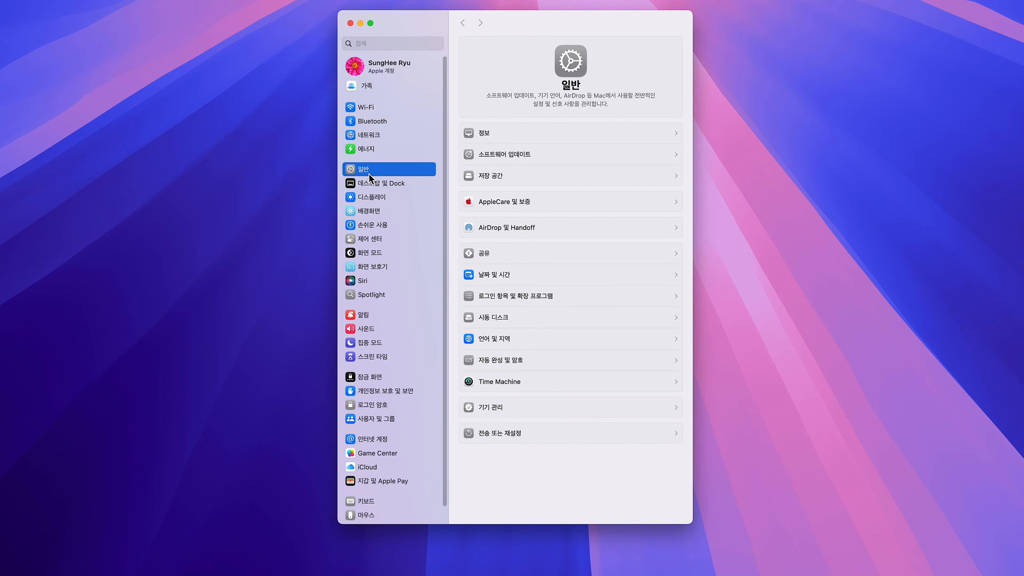
left_click(502, 178)
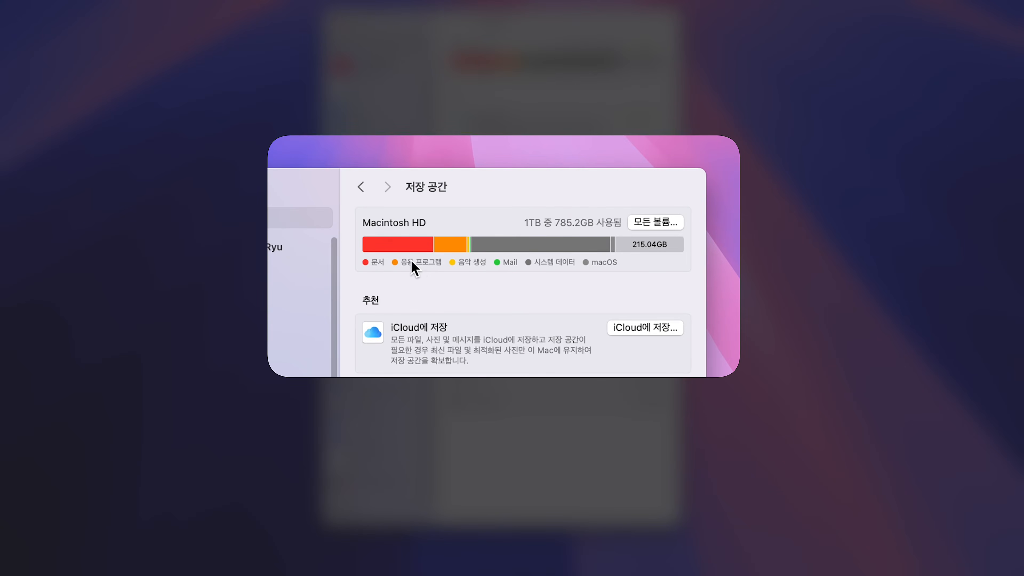
mouse_move(405, 247)
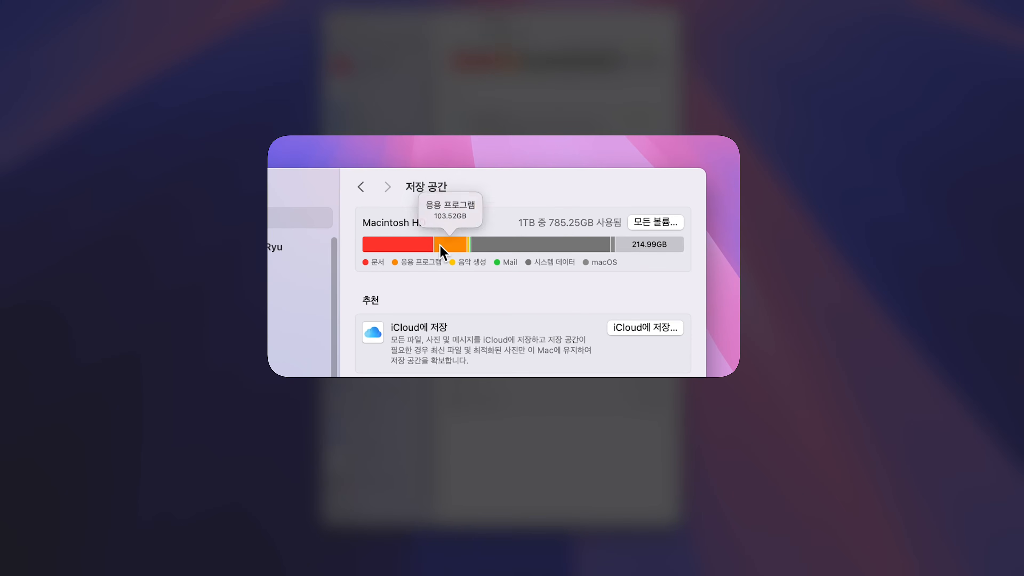
mouse_move(505, 245)
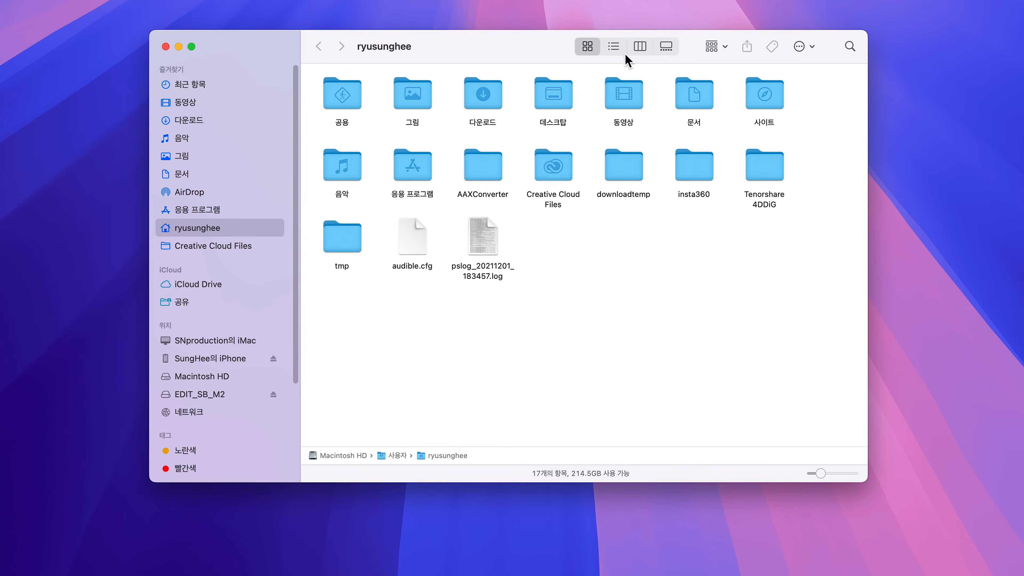
- Switch Finder to list view and open the user's home folder under 사용자 on Macintosh HD
left_click(614, 46)
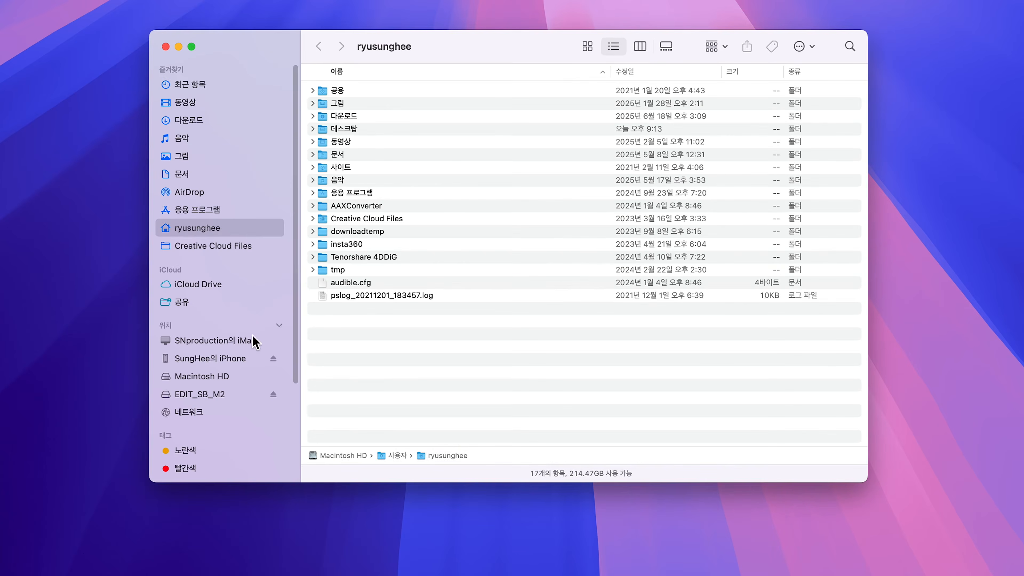
left_click(214, 377)
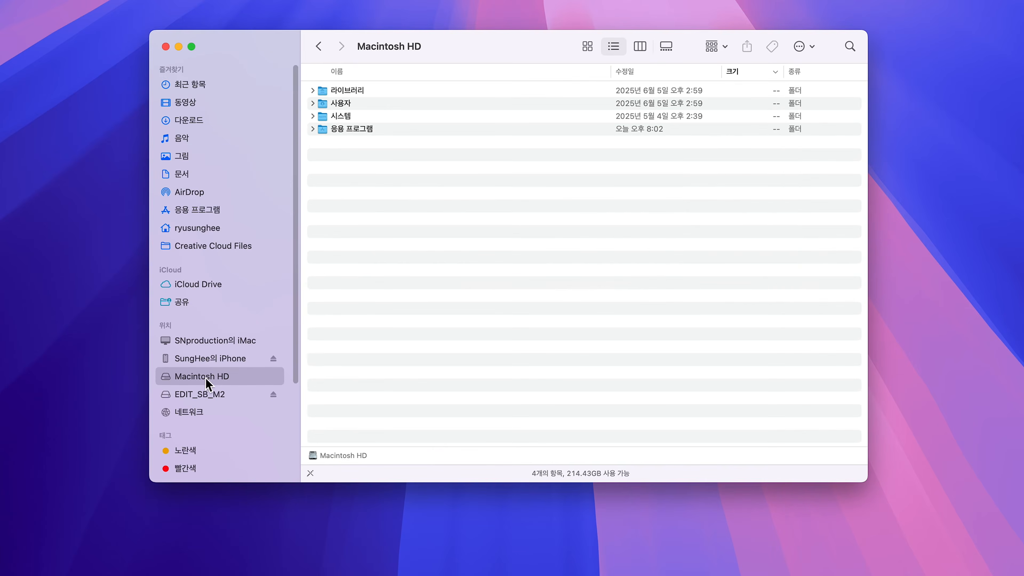
double_click(341, 103)
left_click(341, 121)
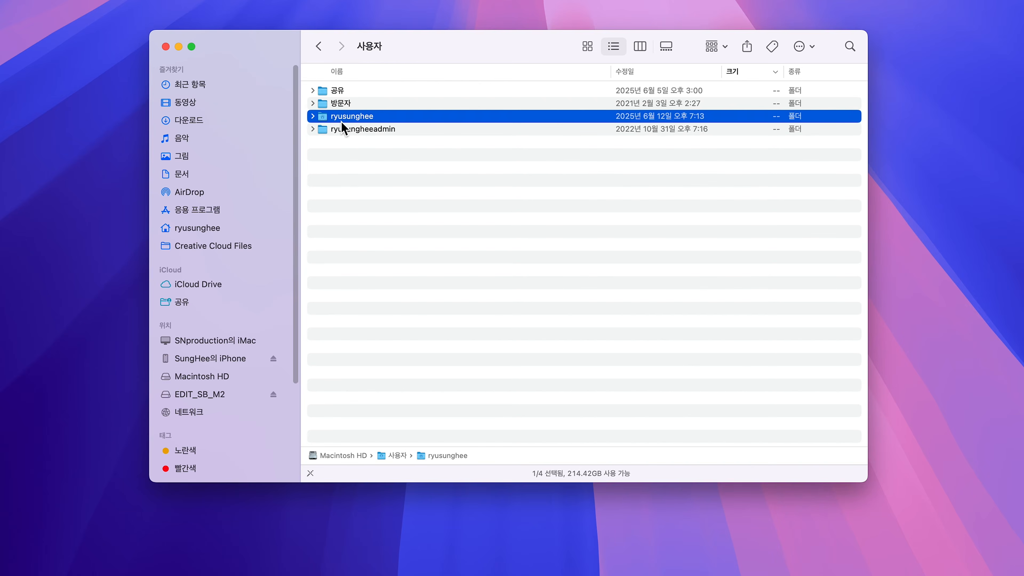
double_click(340, 121)
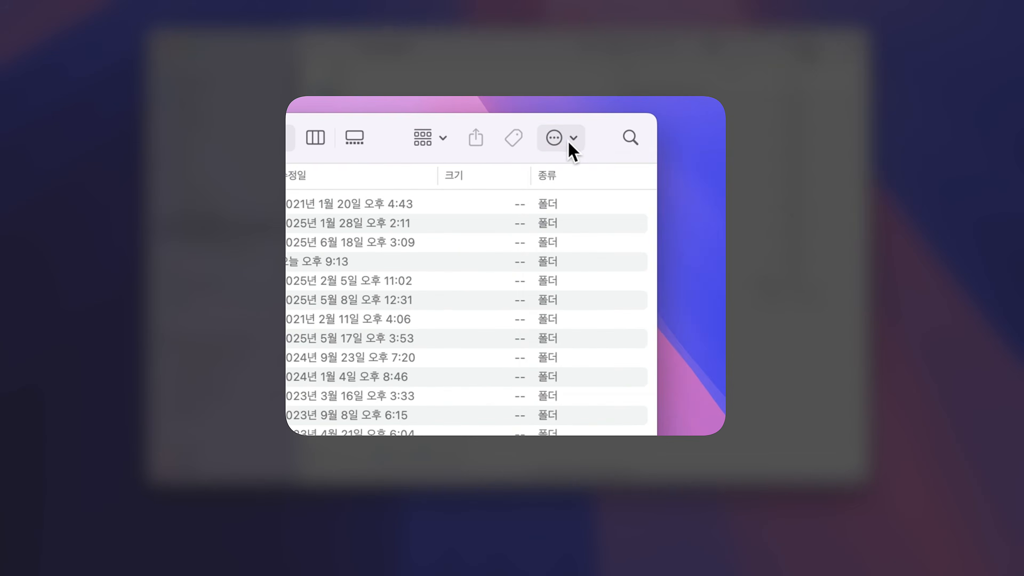
- Enable 라이브러리 폴더 보기 in the home folder's view options and make the settings the default
left_click(571, 144)
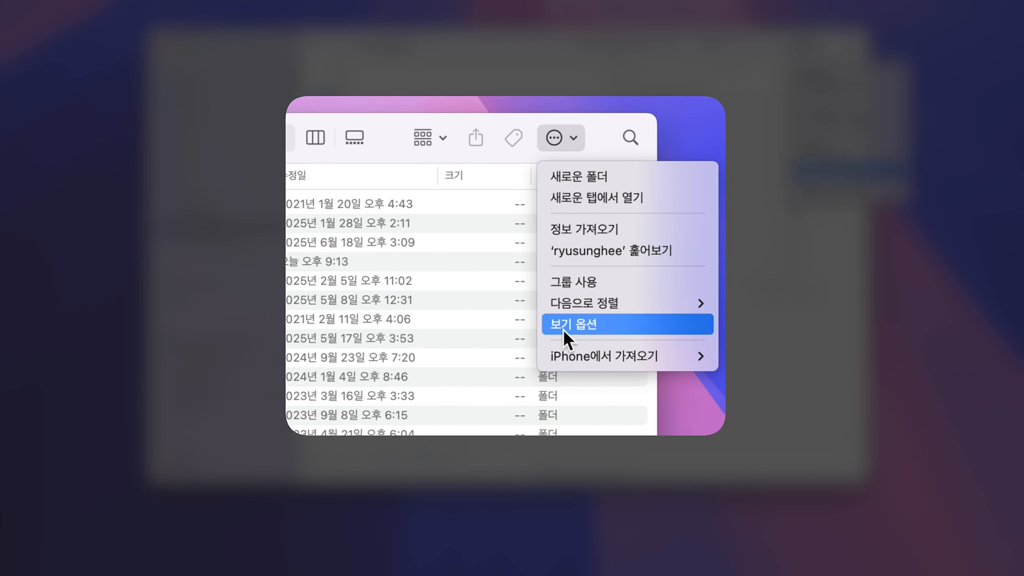
left_click(572, 324)
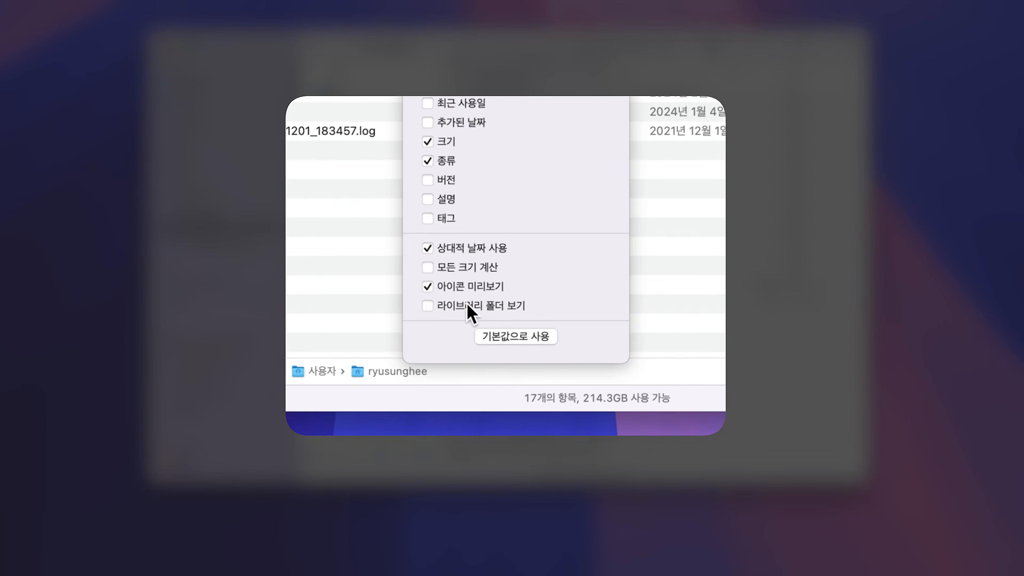
left_click(427, 307)
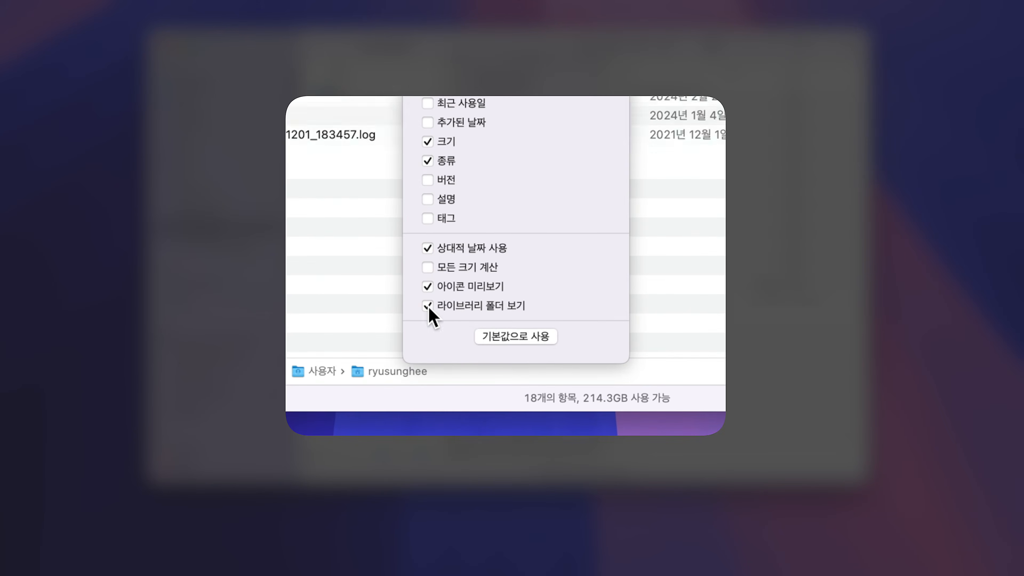
left_click(498, 340)
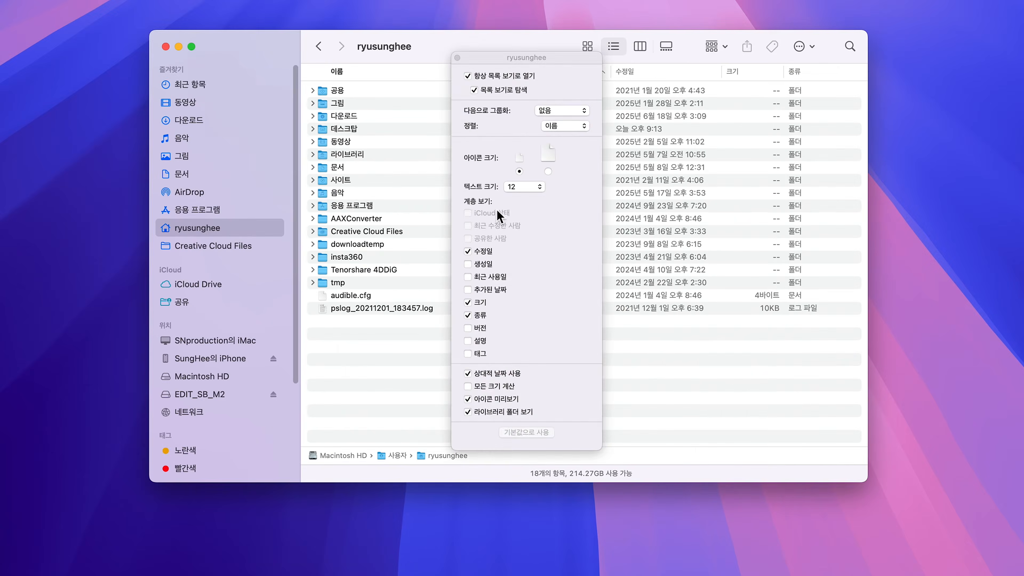
left_click(457, 58)
- Open the Caches folder inside the home folder's 라이브러리 folder
double_click(347, 154)
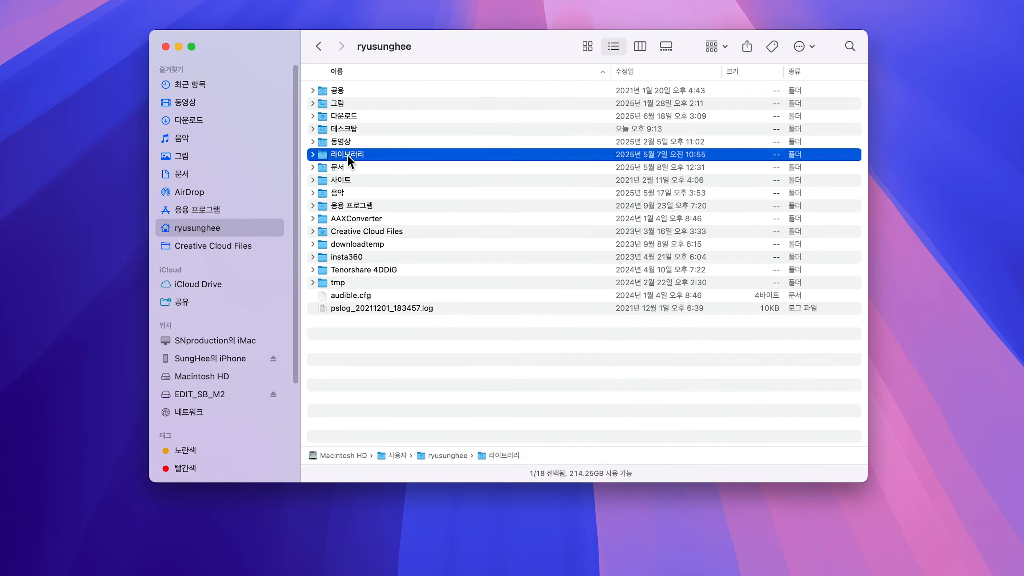
left_click(346, 297)
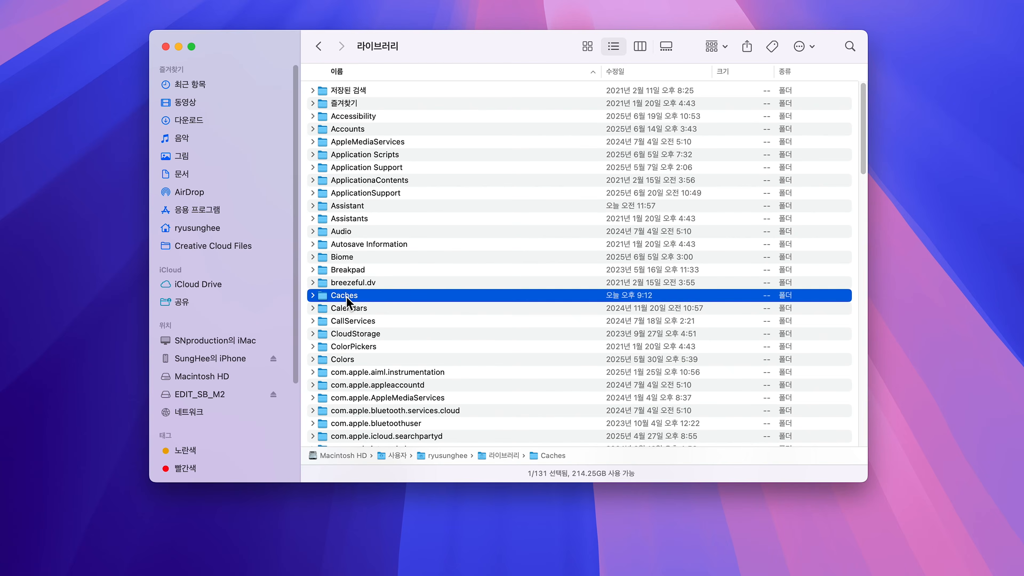
double_click(346, 296)
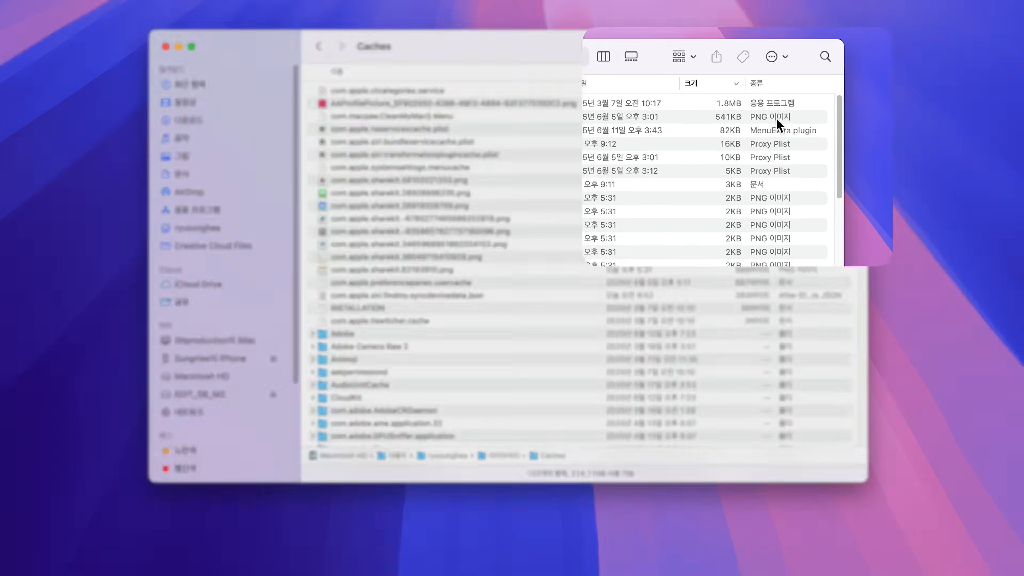
- Enable 모든 크기 계산 as a default view option for Caches and sort the items by size, largest first
left_click(771, 56)
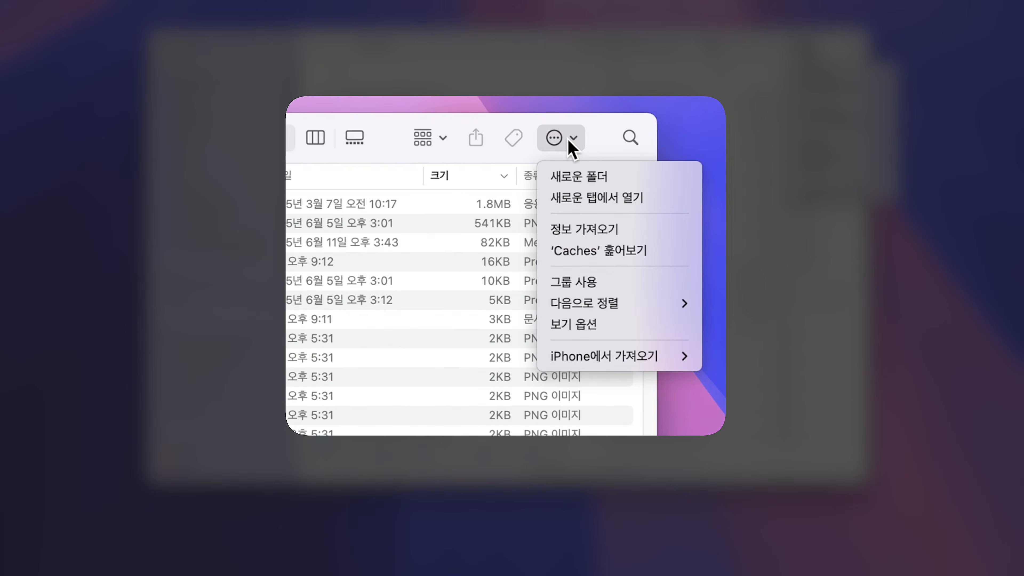
left_click(574, 324)
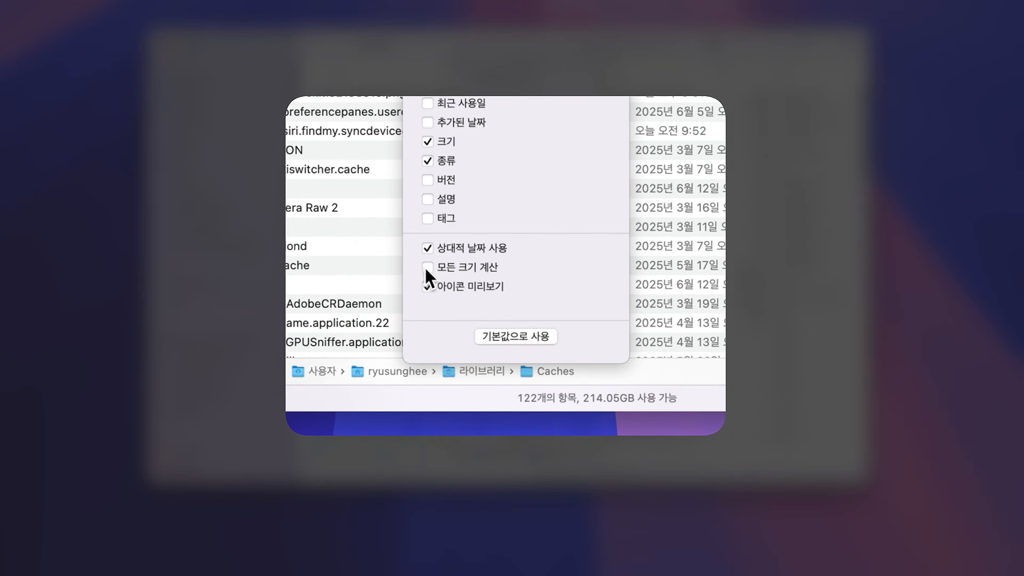
left_click(428, 268)
left_click(500, 336)
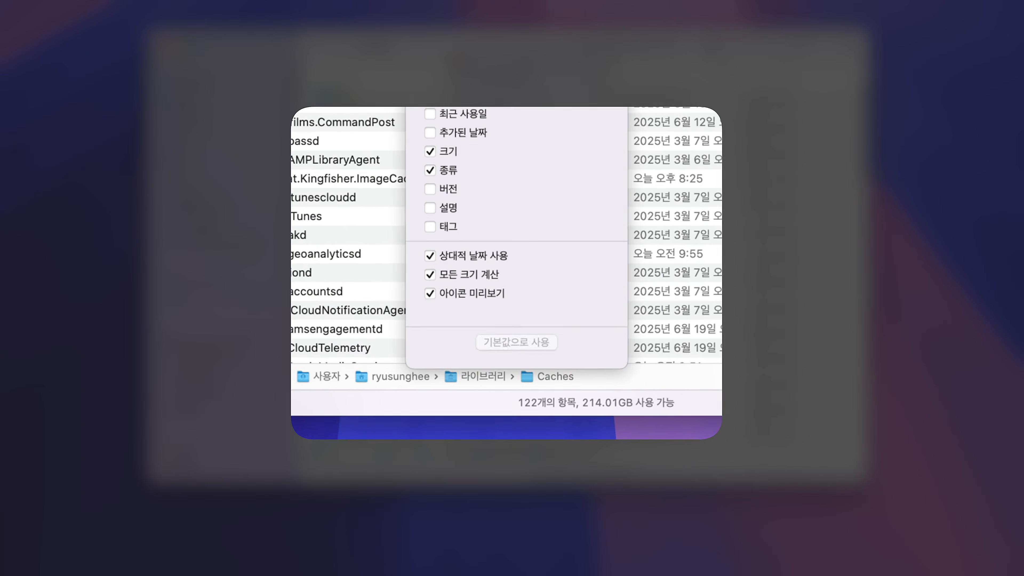
left_click(460, 63)
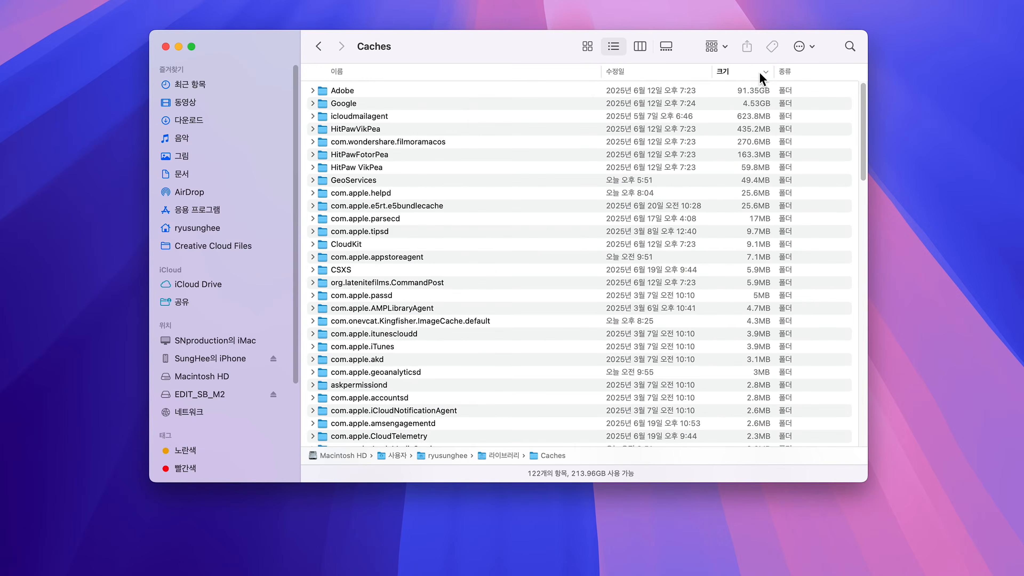
left_click(759, 72)
left_click(754, 73)
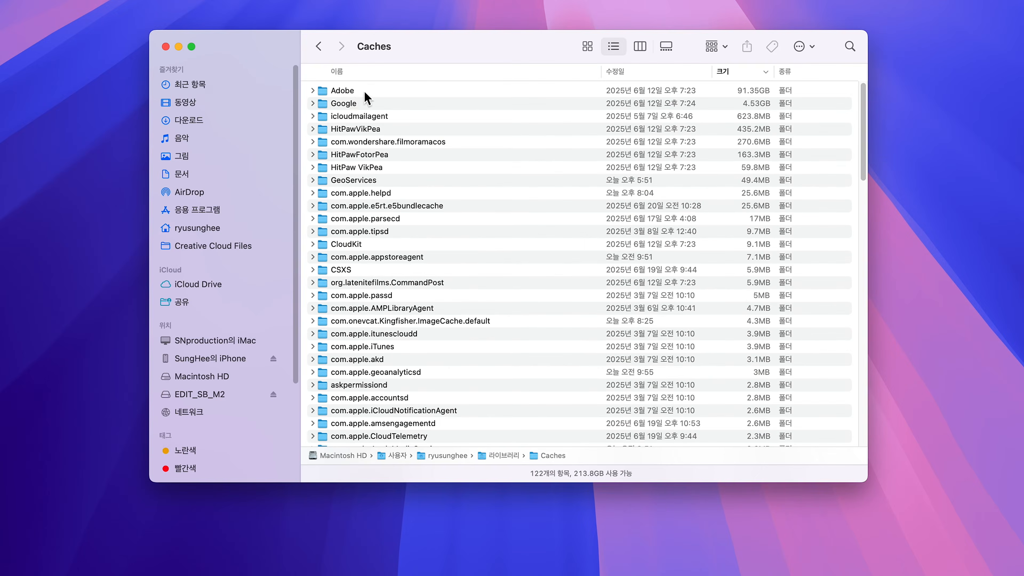
- Permanently delete the Adobe folder from the user's Caches folder, repeating the deletion for its leftover files
left_click(336, 90)
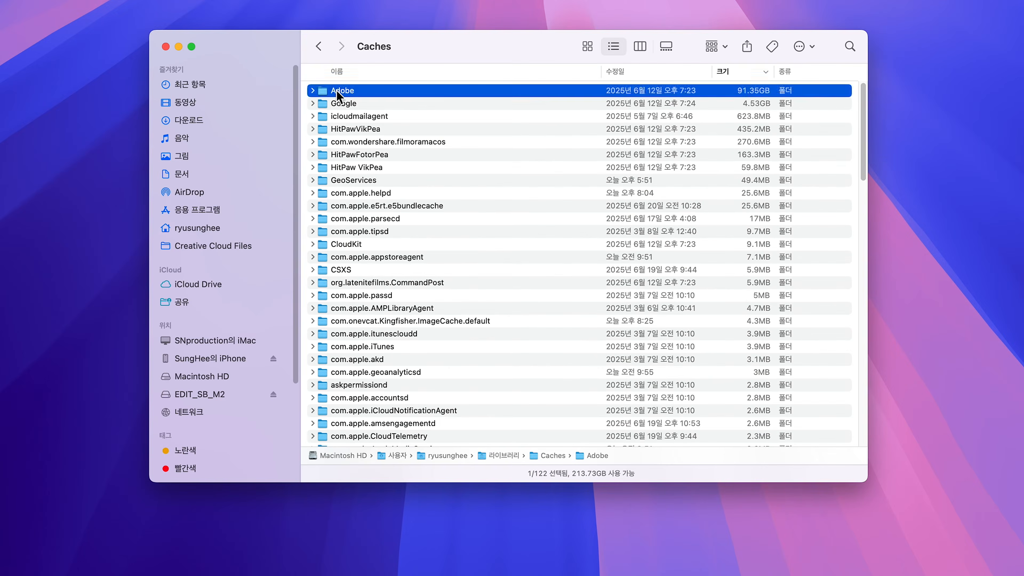
key("alt+super+BackSpace")
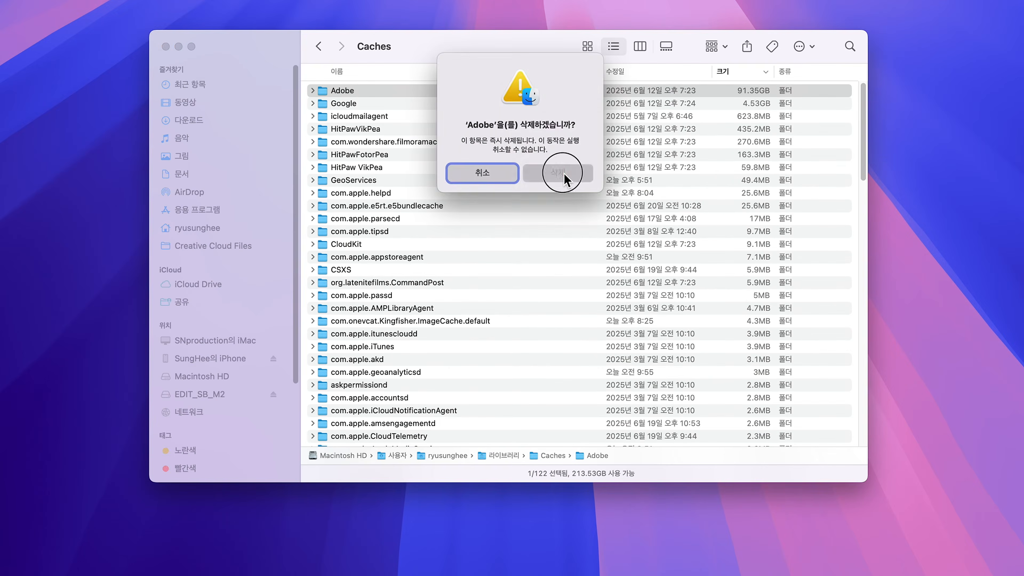
left_click(565, 174)
key("alt+super+BackSpace")
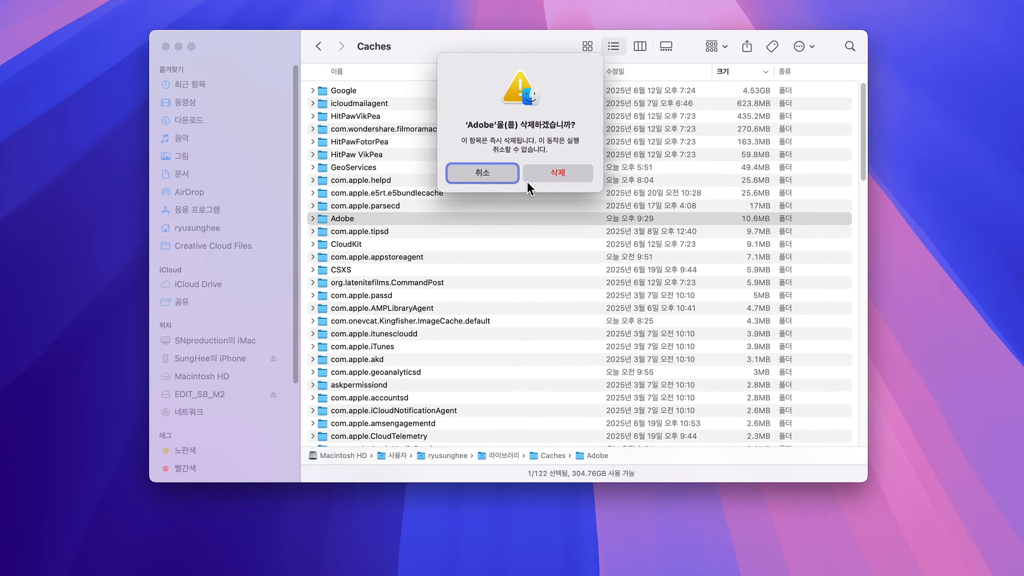
left_click(558, 180)
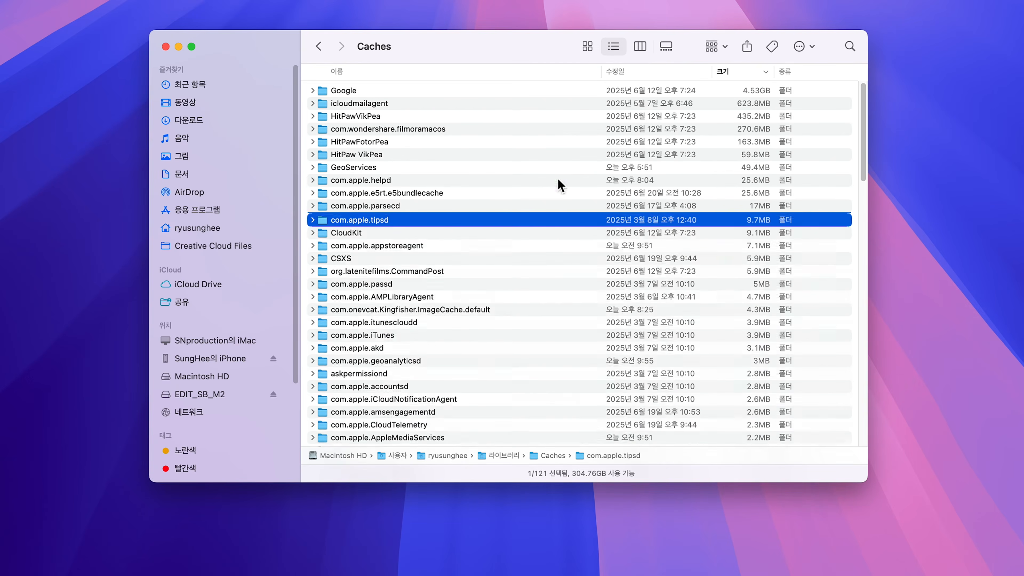
- Open the Caches folder inside the 라이브러리 folder at the root of Macintosh HD
left_click(222, 380)
double_click(359, 93)
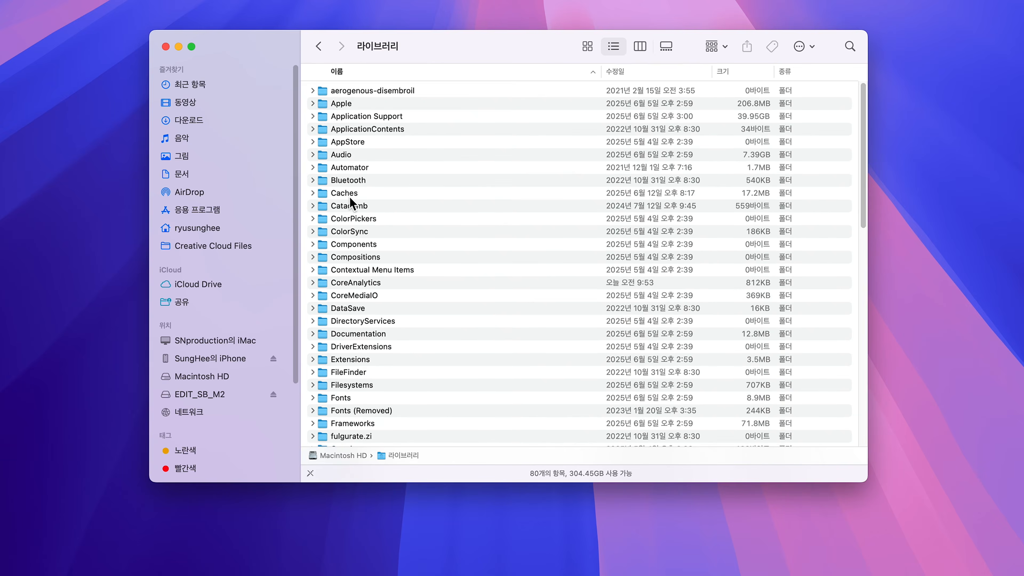
double_click(350, 196)
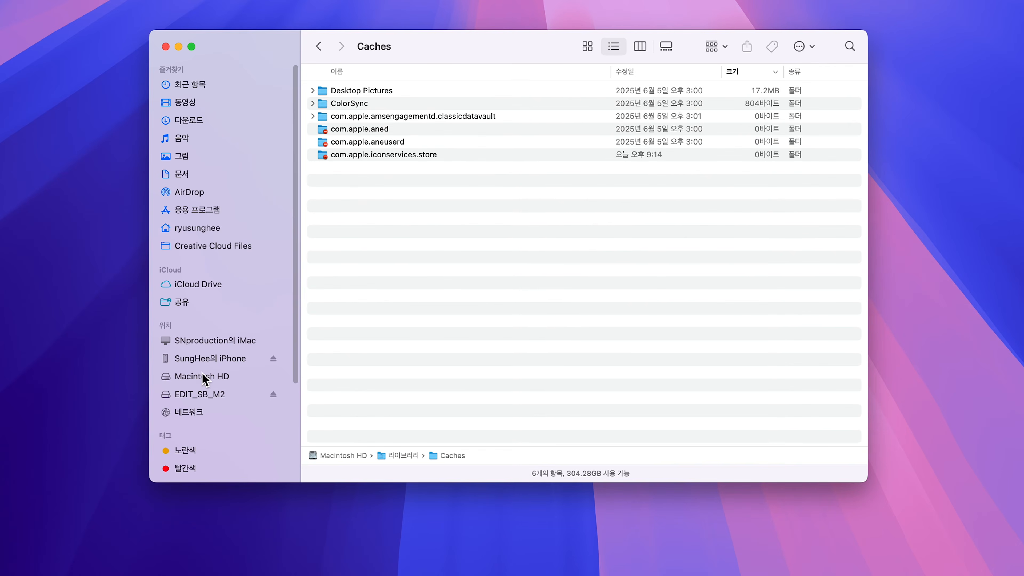
- Open the Caches folder in the 라이브러리 folder of Macintosh HD's 시스템 folder and sort its items by size, largest first
left_click(203, 377)
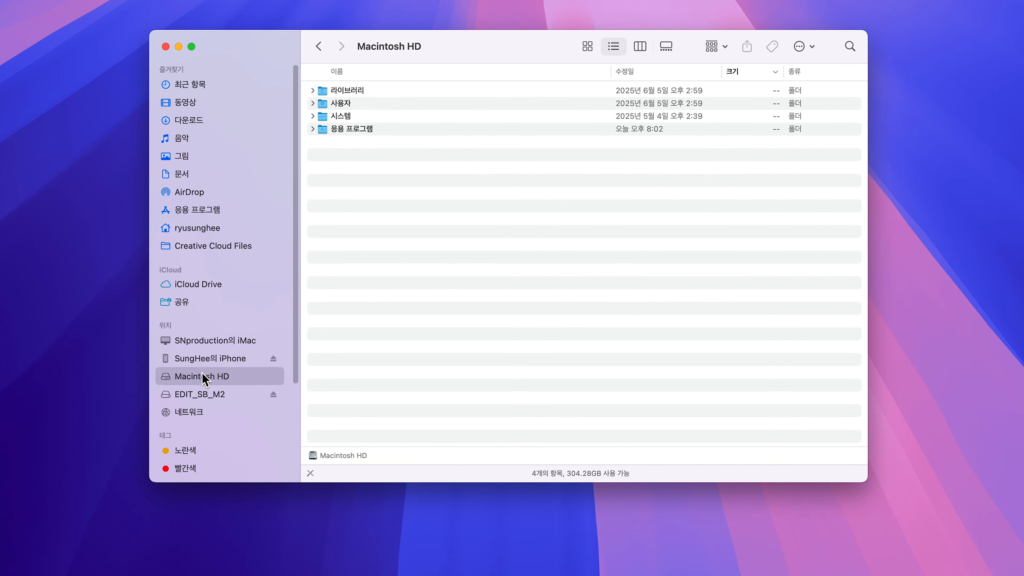
double_click(351, 116)
double_click(352, 167)
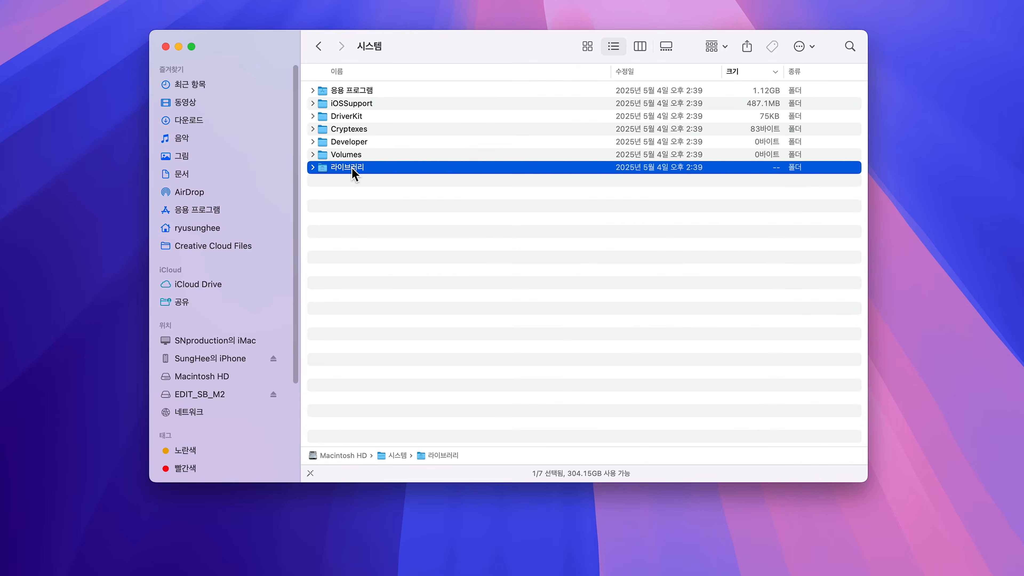
left_click(349, 173)
scroll(349, 177, "up", 3)
double_click(348, 284)
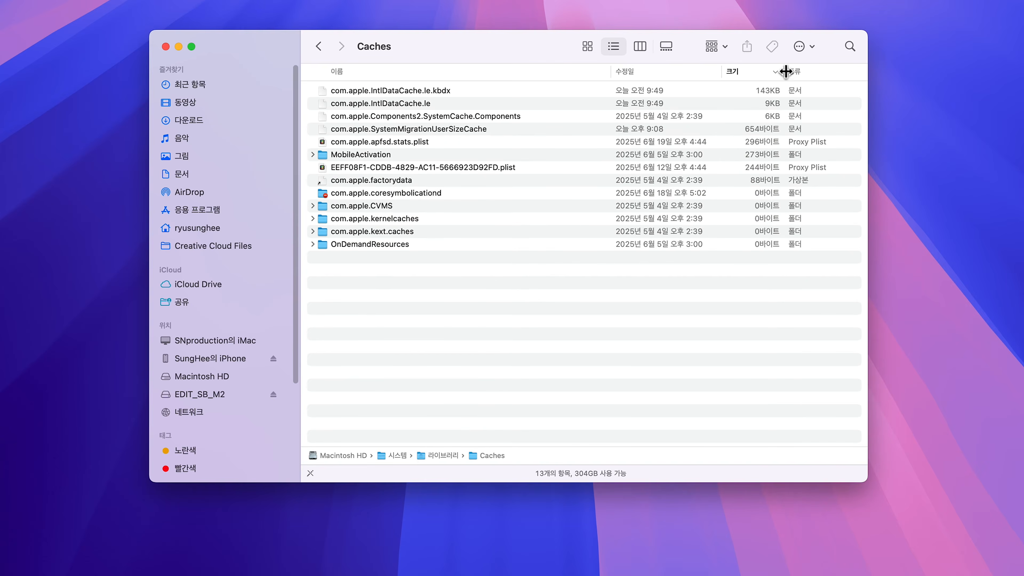
left_click(773, 72)
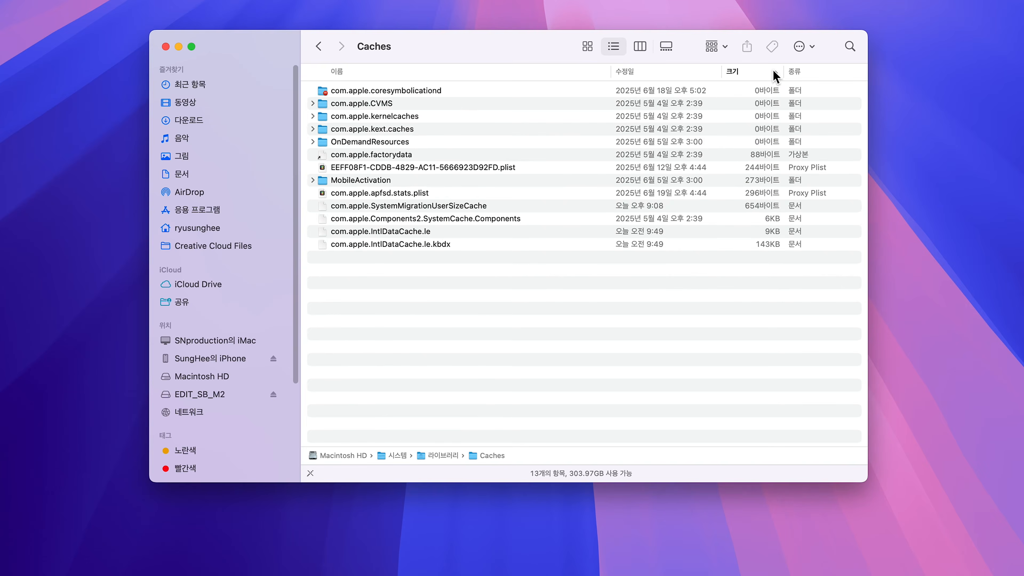
left_click(774, 71)
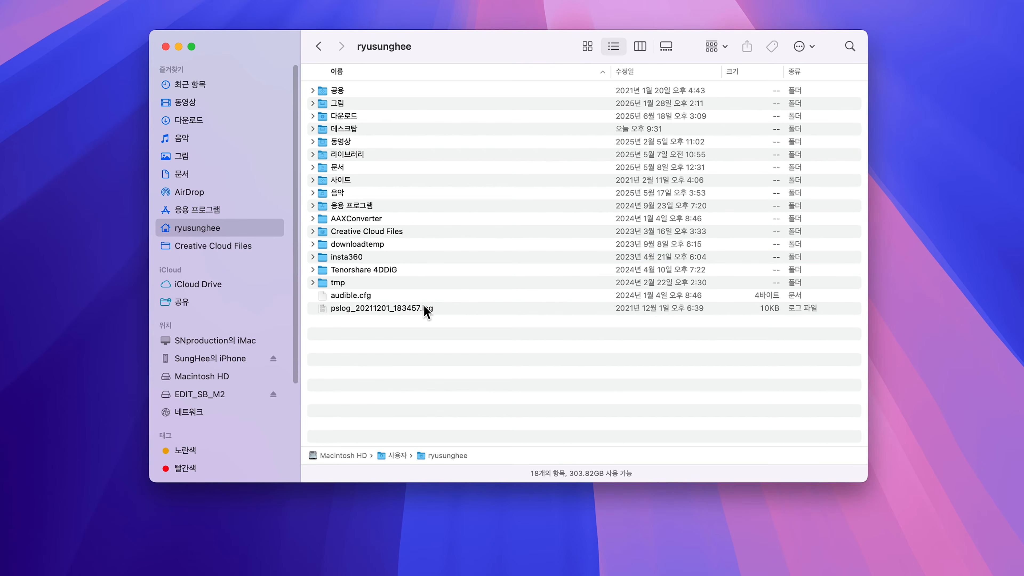
- Open the Logs folder in the home folder's 라이브러리, going through 사용자 on Macintosh HD
left_click(214, 377)
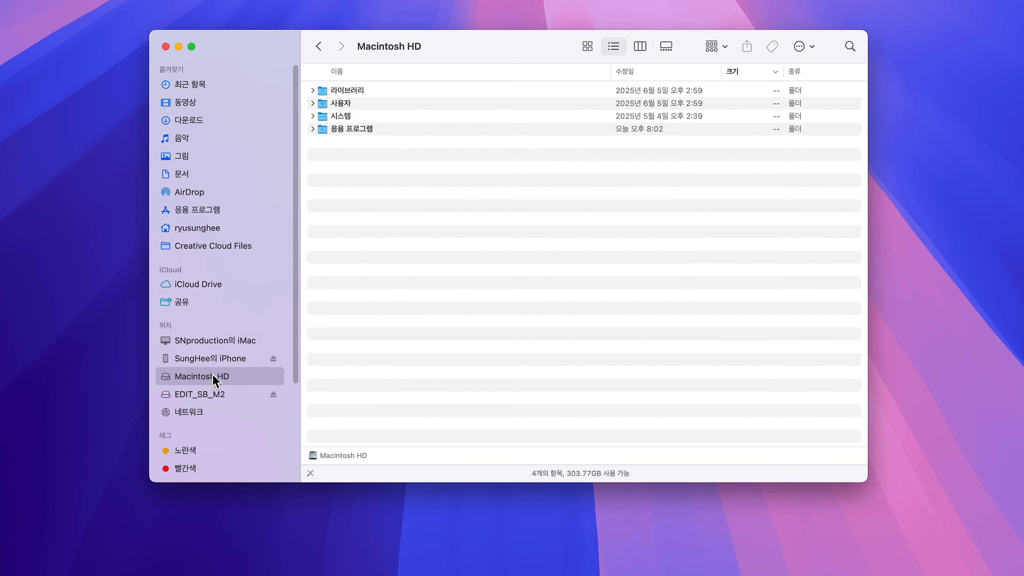
left_click(345, 104)
double_click(346, 105)
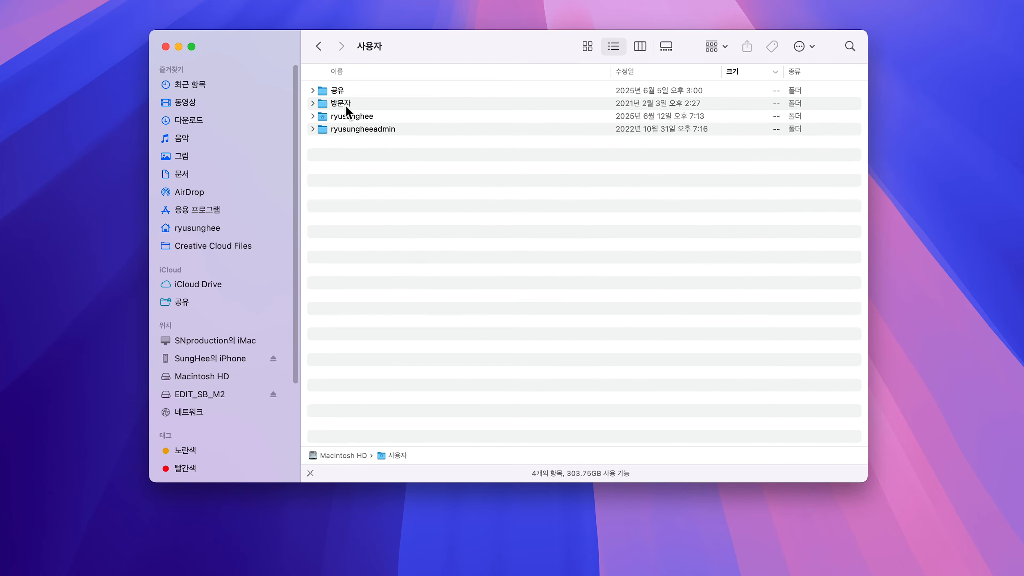
left_click(348, 116)
double_click(348, 122)
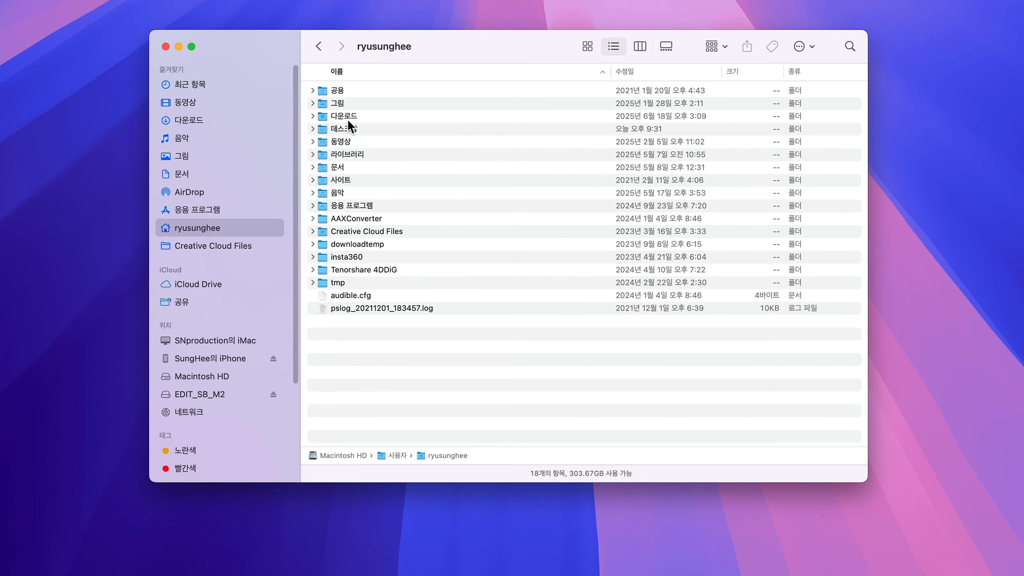
left_click(348, 155)
double_click(348, 156)
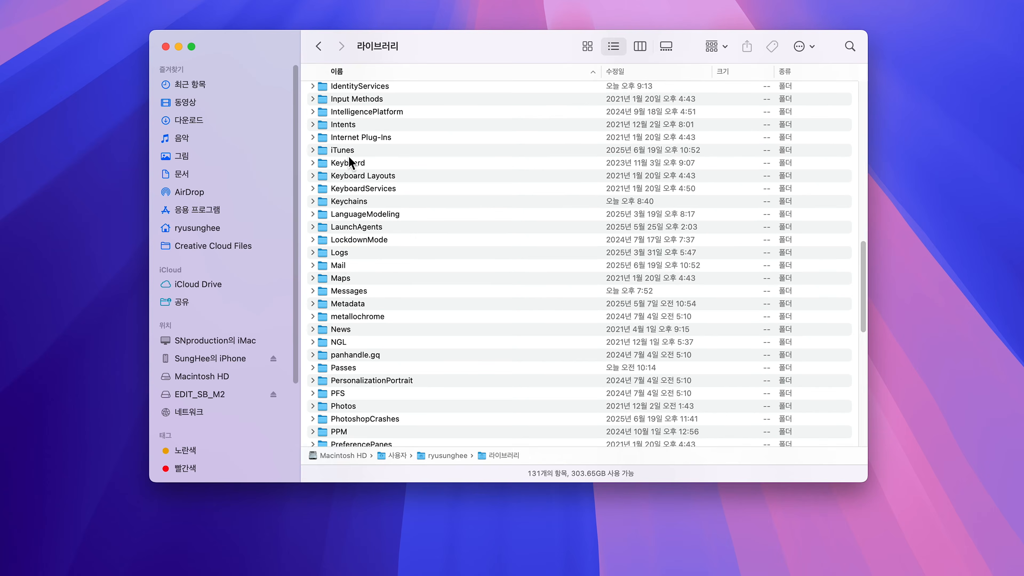
left_click(340, 254)
double_click(340, 257)
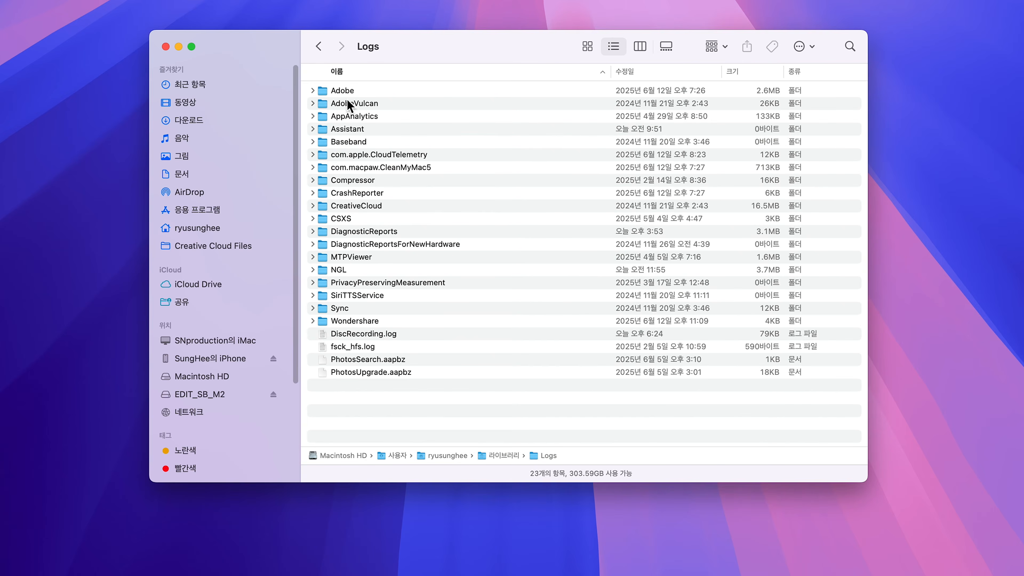
- Permanently delete the Adobe folder from the user's Logs folder
left_click(345, 91)
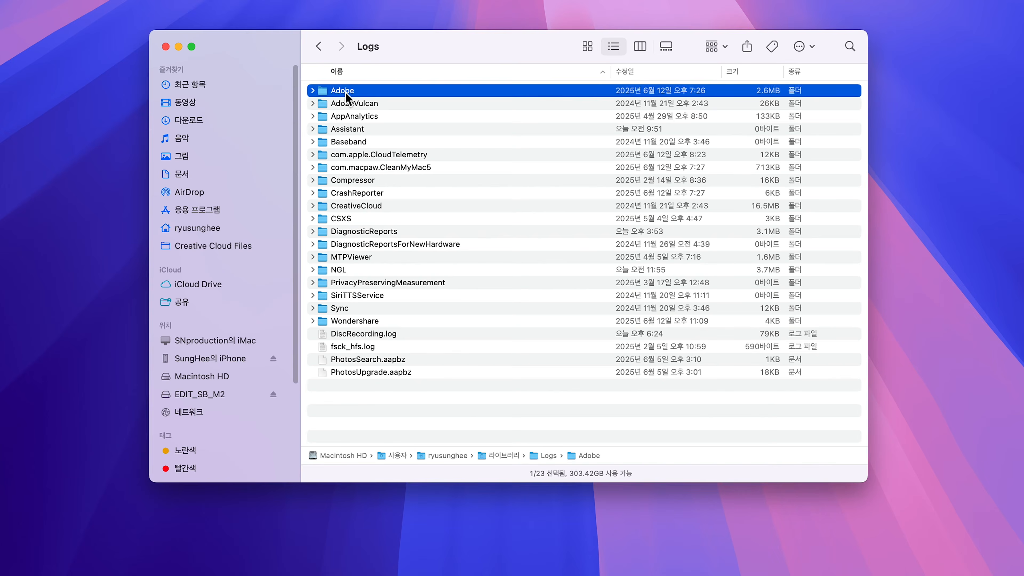
key("alt+super+BackSpace")
left_click(550, 177)
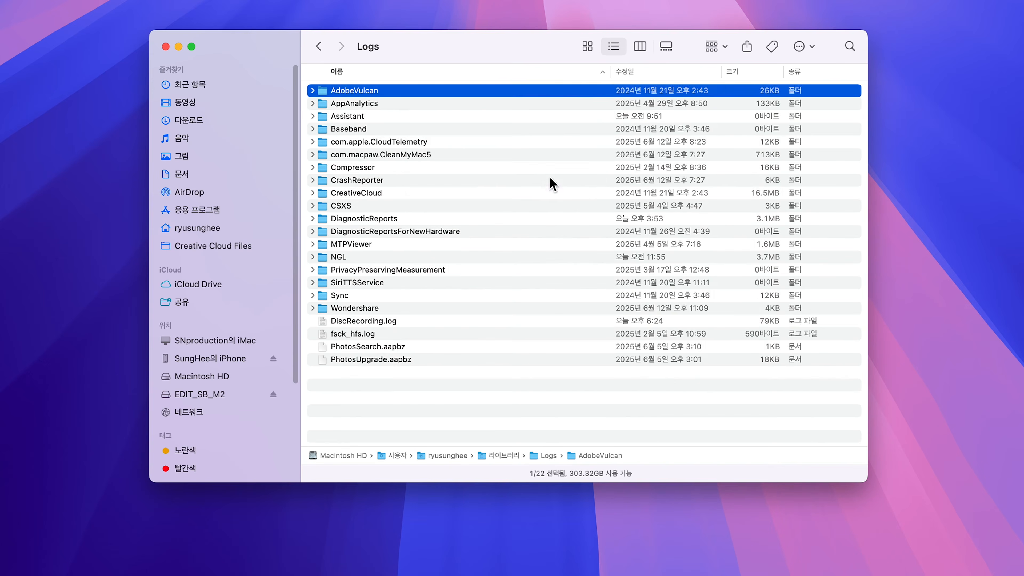
- Open the Logs folder in Macintosh HD's root 라이브러리 and check its DiagnosticReports, hidfw-crashlogs, WindowServer and Xsan folders
left_click(196, 379)
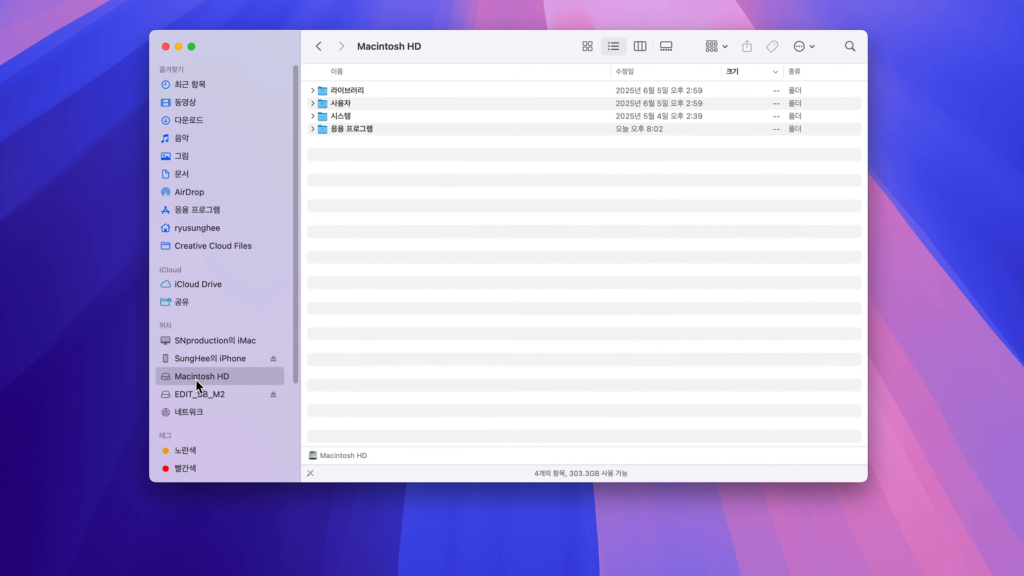
double_click(348, 91)
scroll(353, 261, "down", 10)
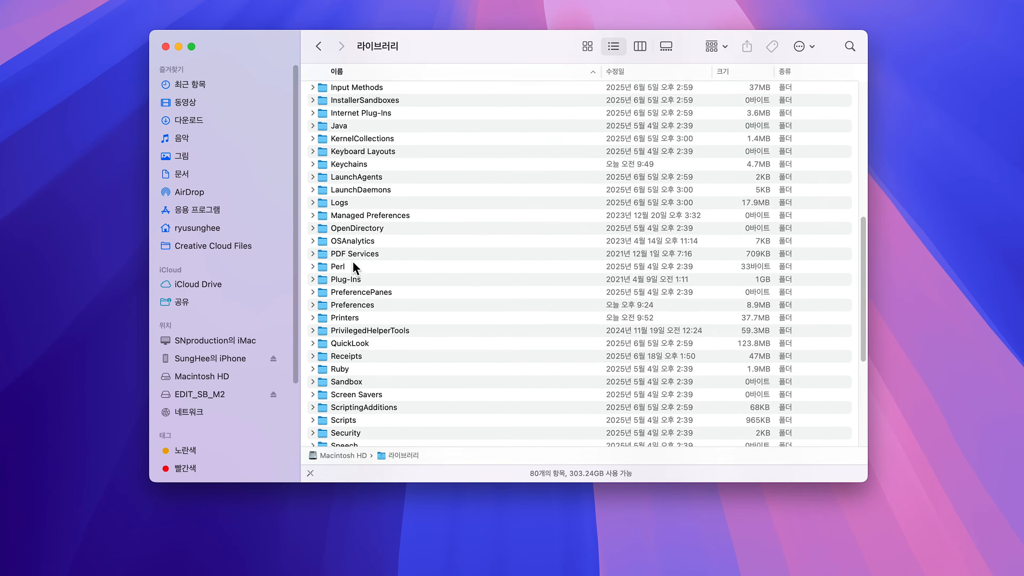
double_click(349, 204)
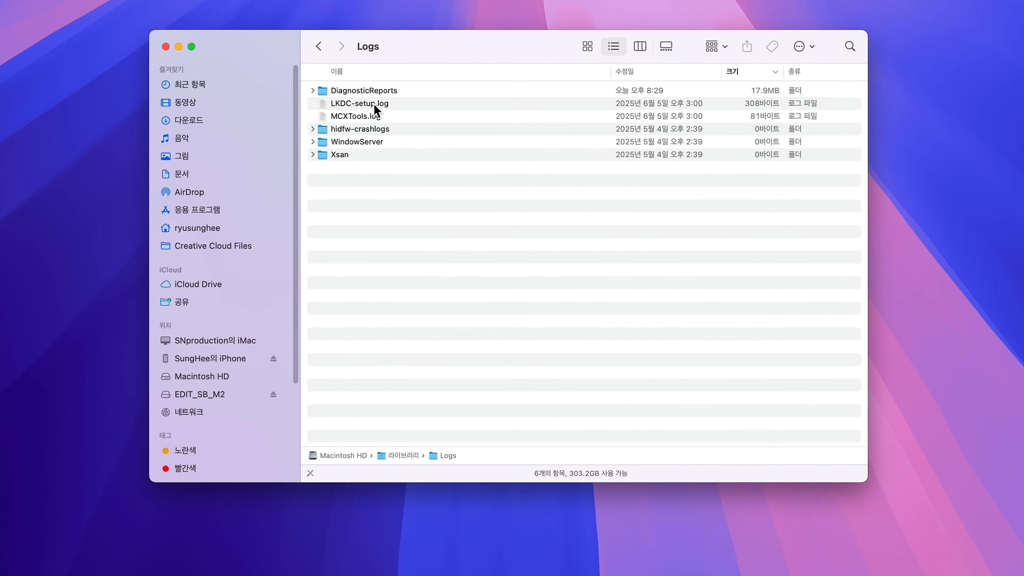
left_click(371, 90)
left_click(365, 129)
left_click(361, 142)
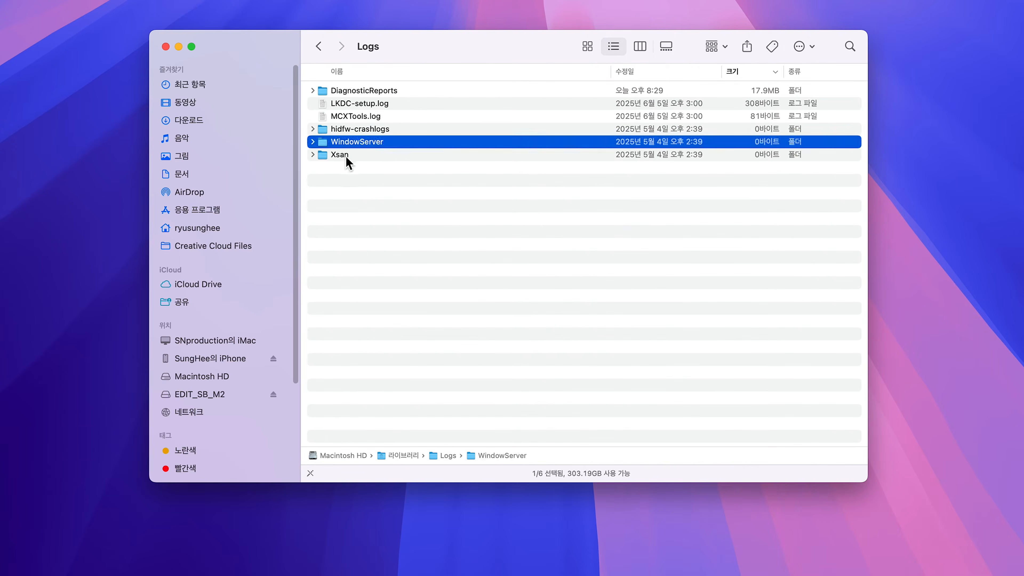
left_click(350, 154)
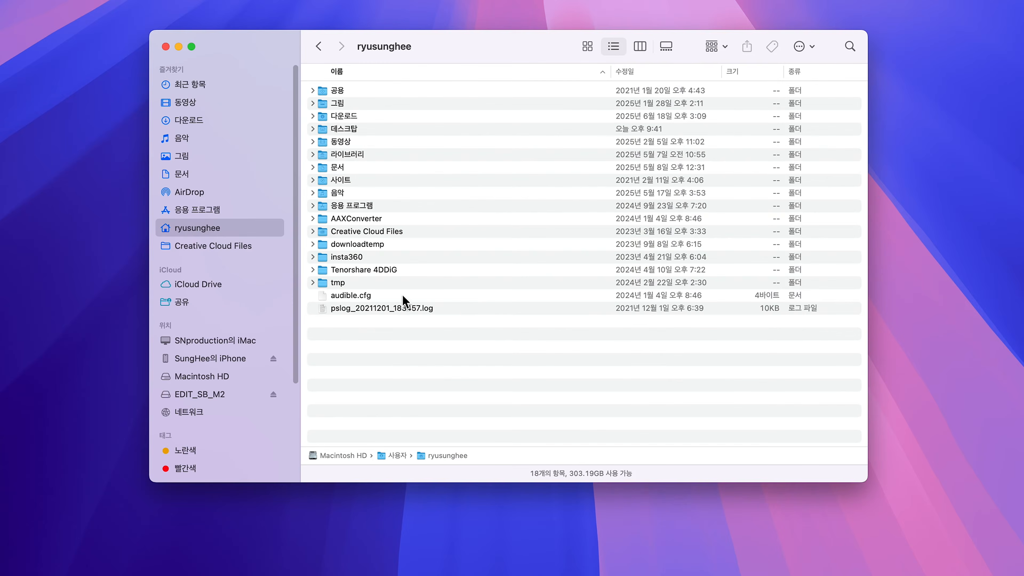
- Open the Application Support folder in the home folder's 라이브러리, going through 사용자 on Macintosh HD
left_click(214, 374)
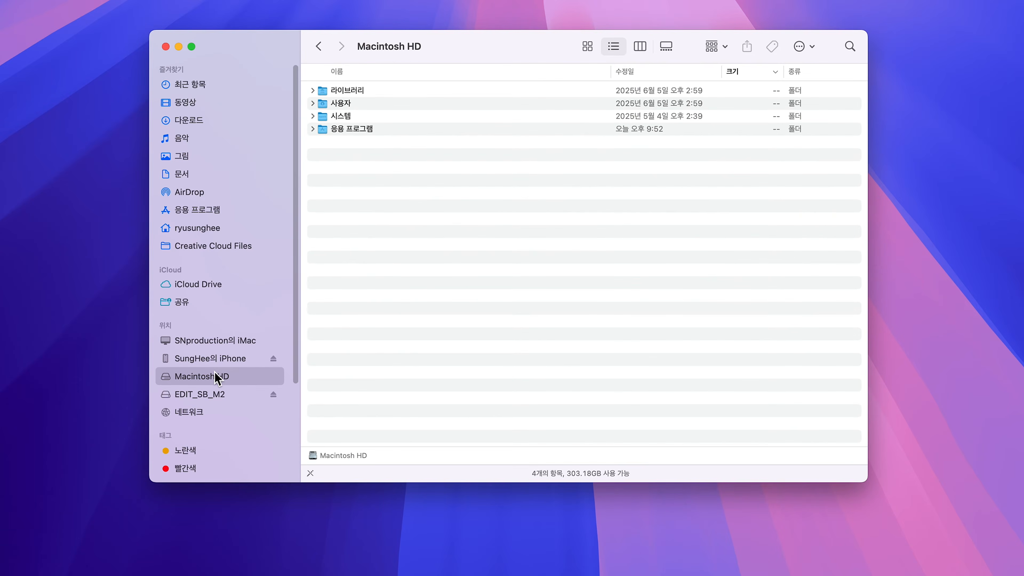
left_click(341, 104)
double_click(341, 104)
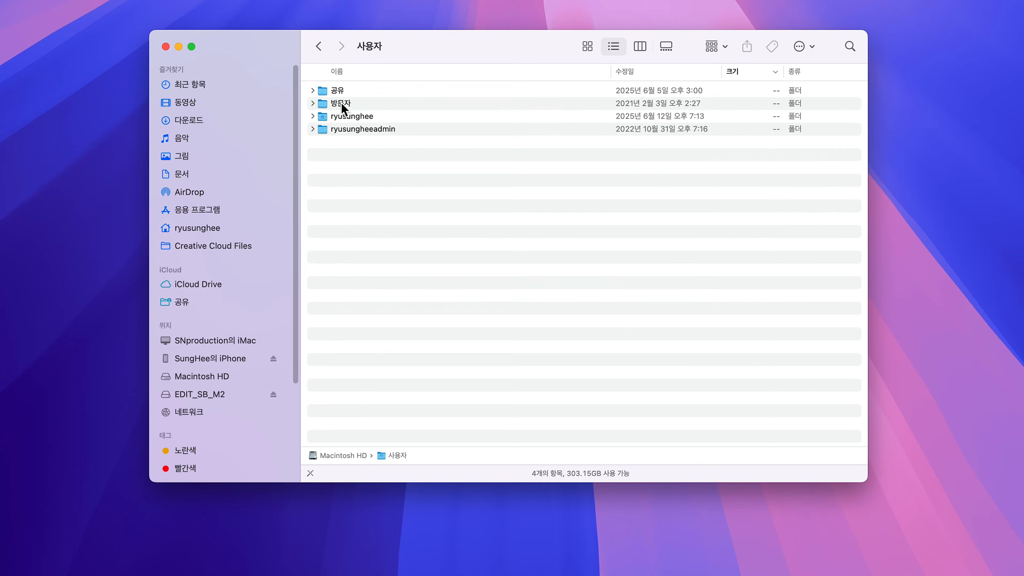
double_click(342, 117)
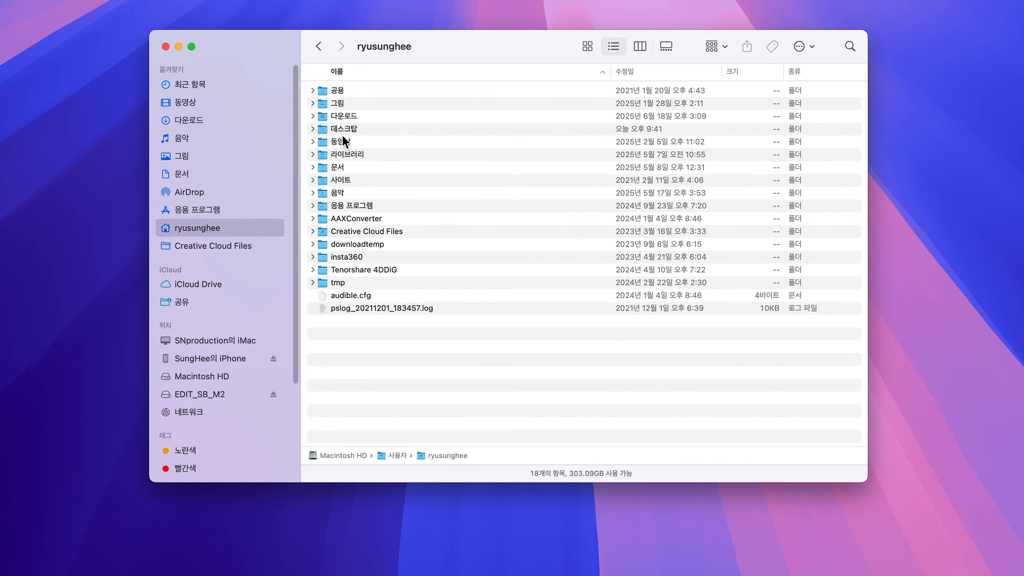
double_click(343, 153)
left_click(346, 168)
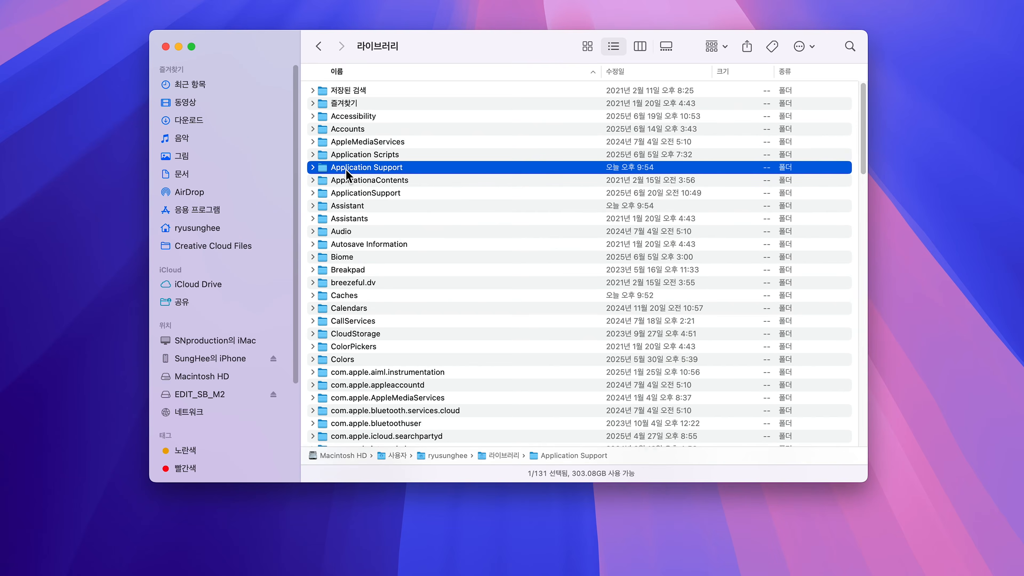
double_click(346, 170)
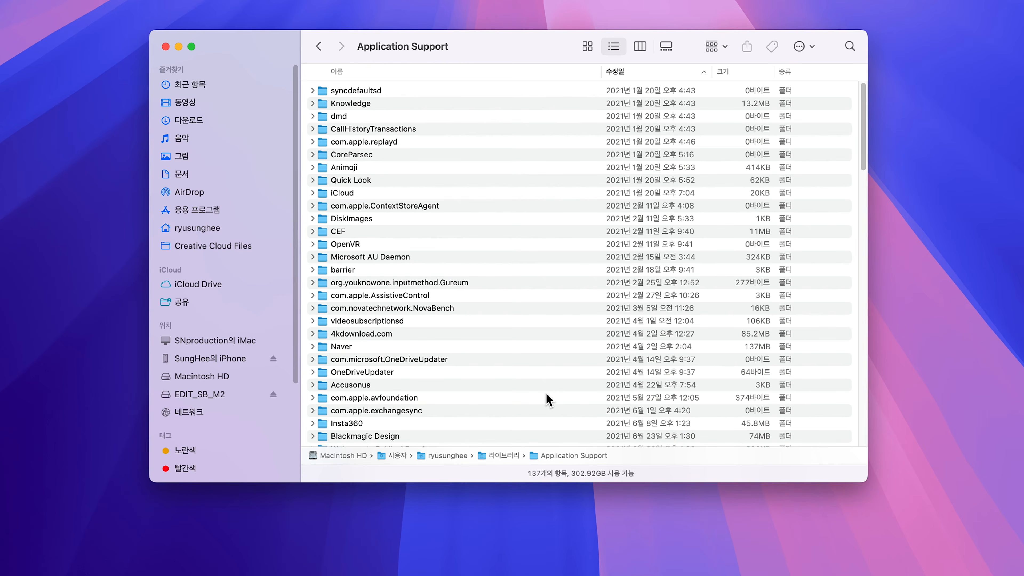
- Sort the user's Application Support folder by modification date, oldest first, and check old folders such as CallHistoryTransactions and 4kdownload.com
left_click(644, 74)
left_click(644, 74)
left_click(340, 92)
left_click(339, 104)
left_click(341, 128)
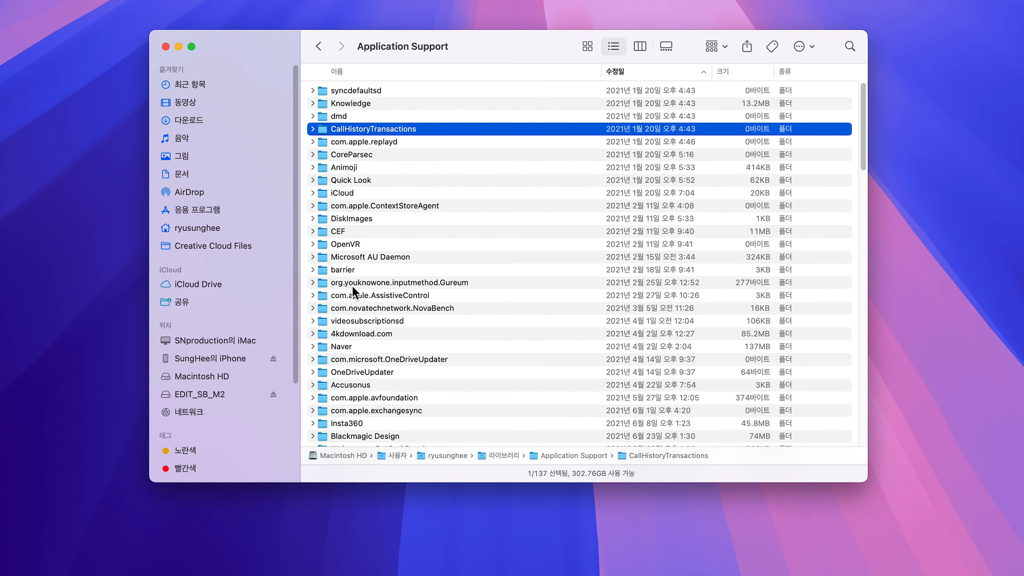
left_click(354, 333)
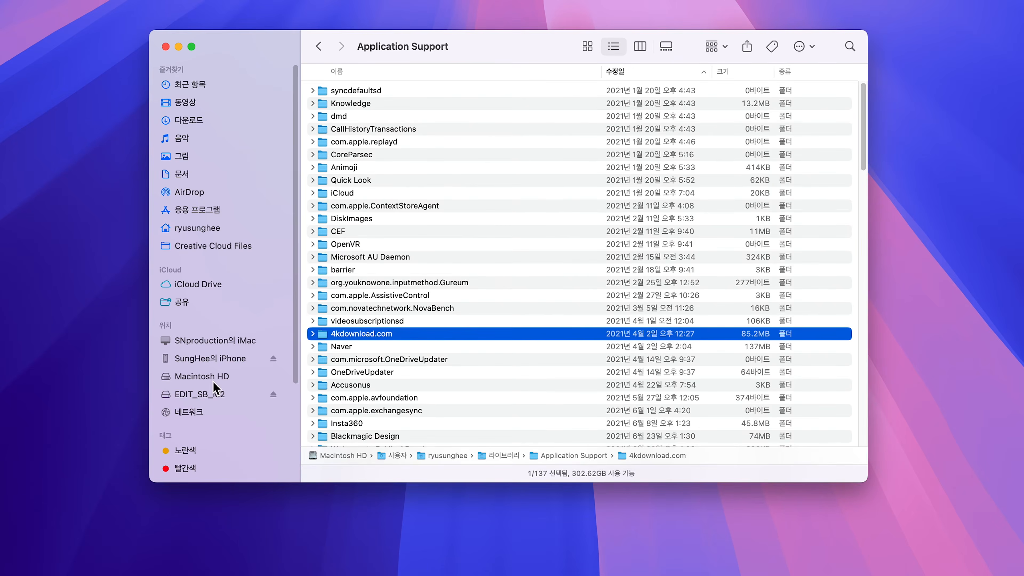
- Open Application Support in Macintosh HD's root 라이브러리 and sort its items by size, largest first
left_click(213, 379)
double_click(340, 89)
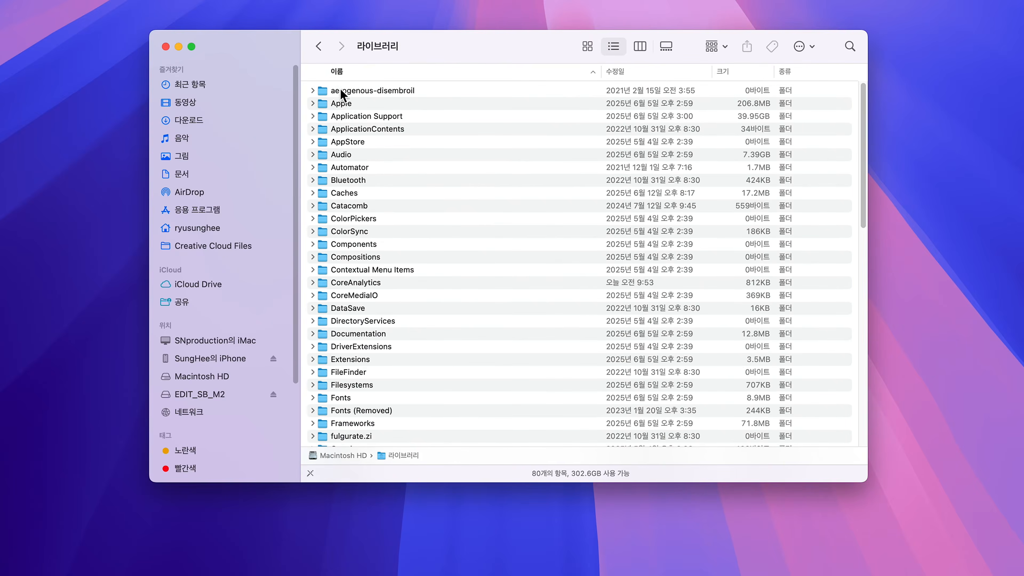
double_click(354, 119)
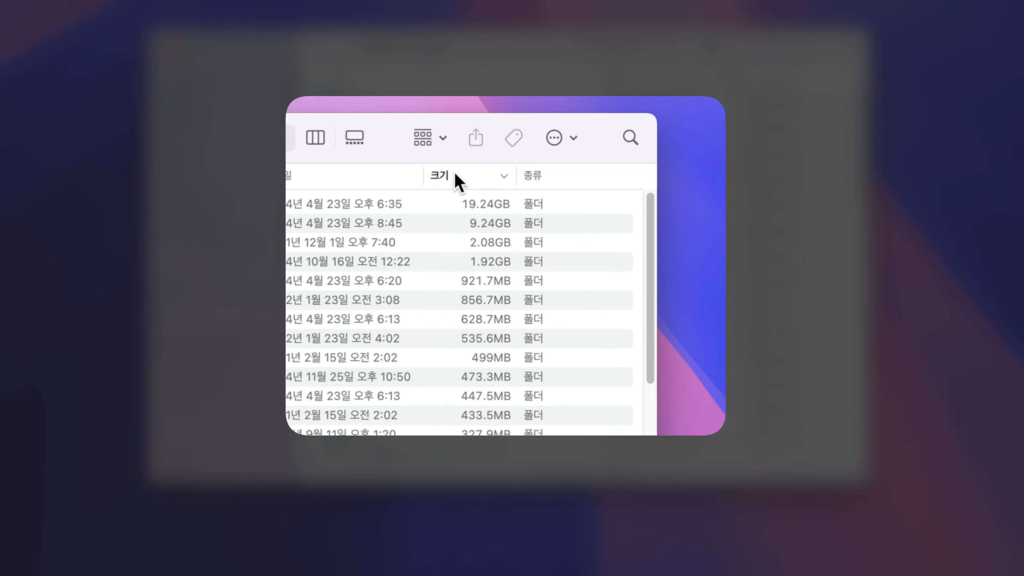
left_click(484, 179)
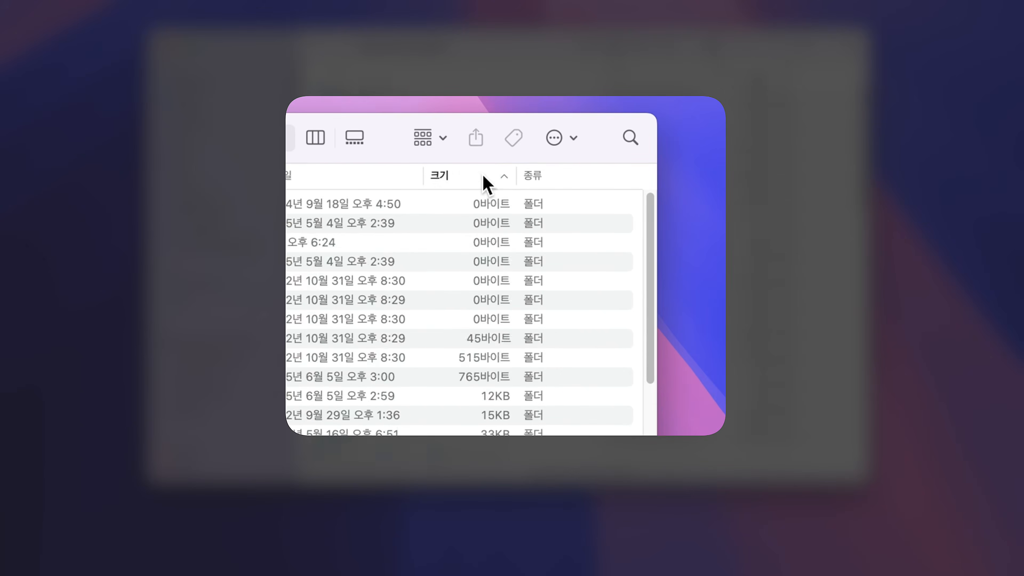
left_click(484, 180)
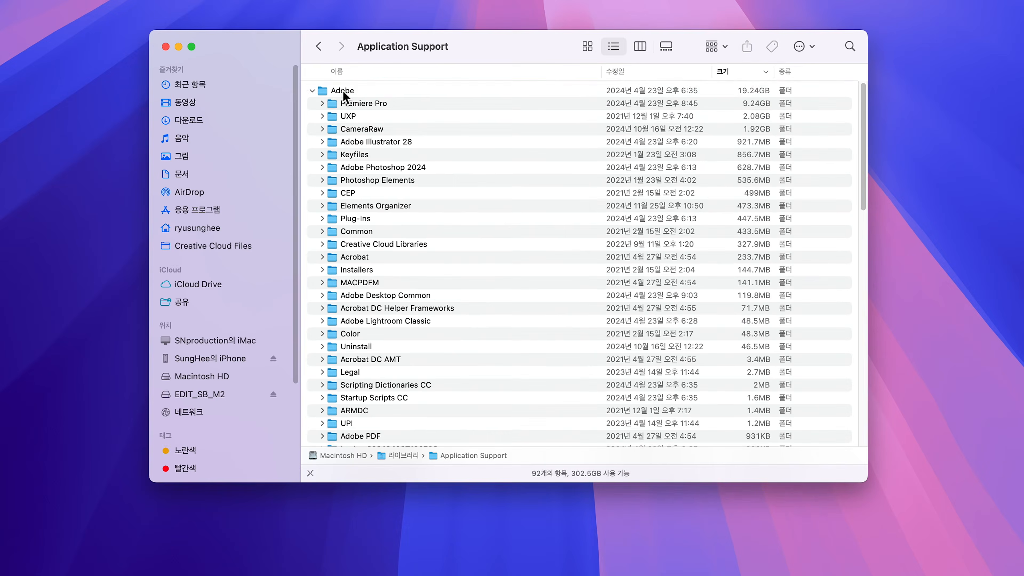
- Examine the Adobe folder's subfolders for old program versions, checking Adobe Photoshop 2024 and Adobe Photoshop 2020
left_click(342, 90)
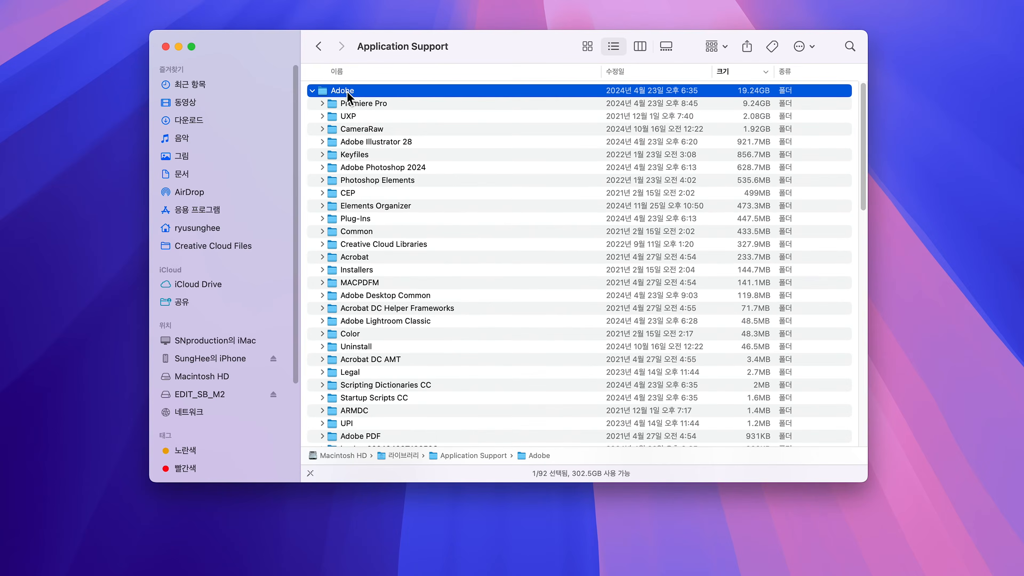
scroll(358, 218, "down", 5)
scroll(359, 218, "up", 4)
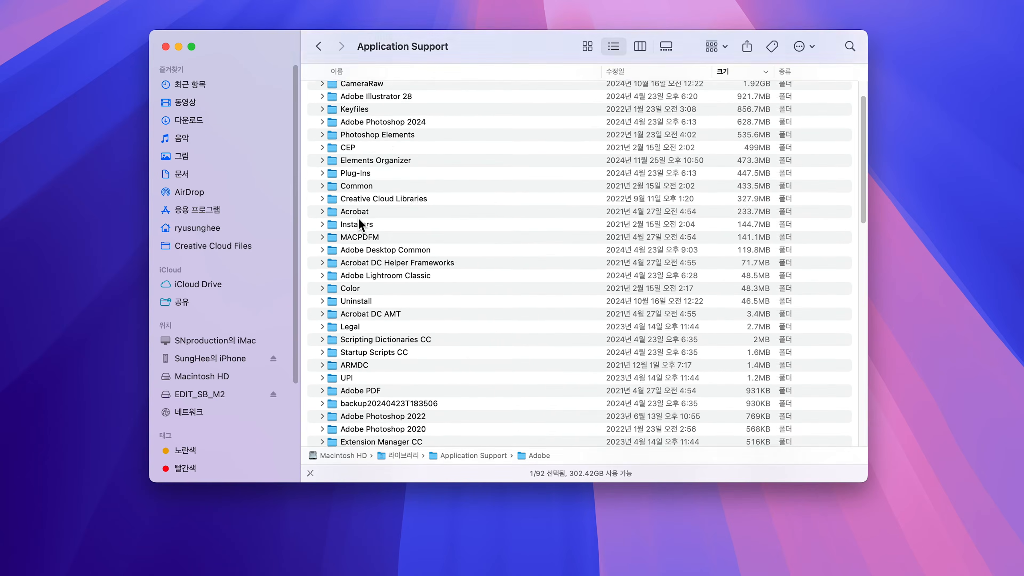
left_click(382, 137)
scroll(405, 329, "down", 4)
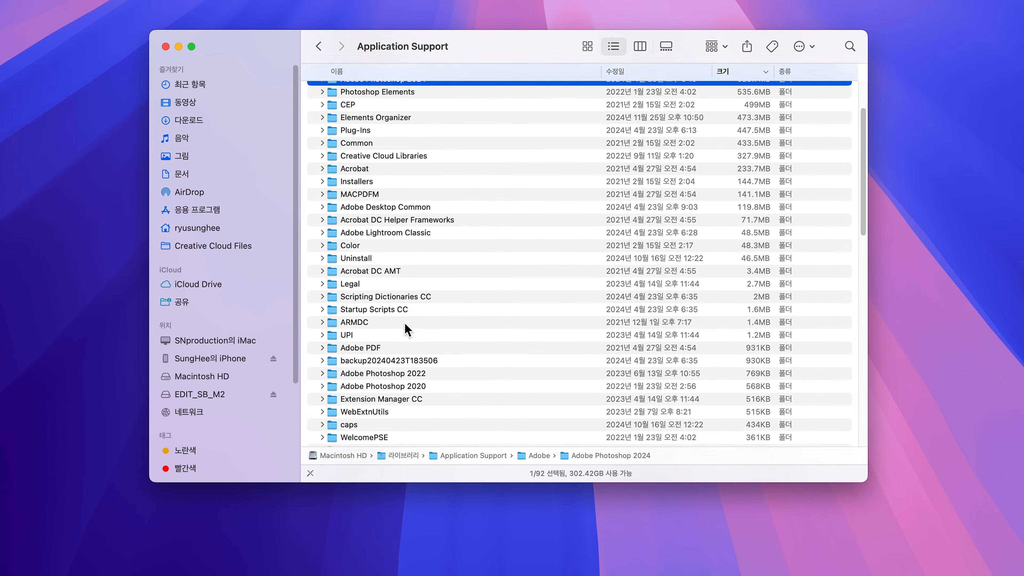
left_click(402, 351)
left_click(401, 363)
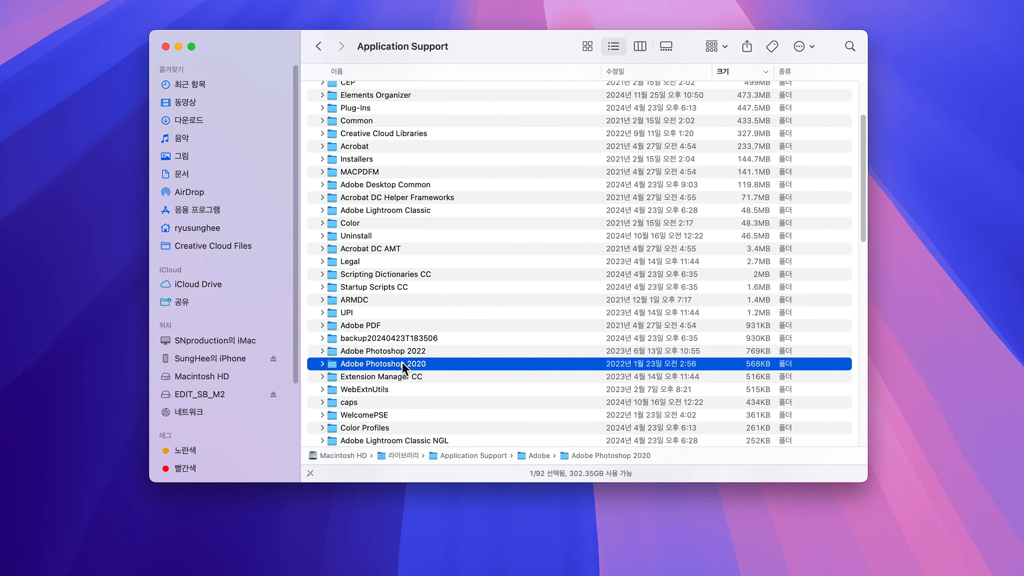
- Move the Adobe Photoshop 2022 and Adobe Photoshop 2020 folders to the 휴지통, authorizing with the account password
left_click(385, 354)
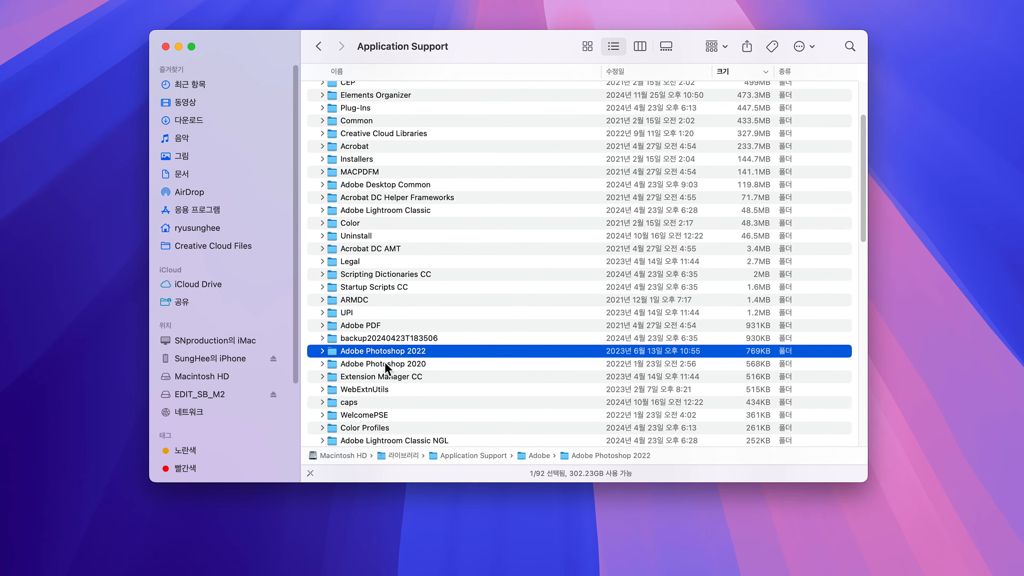
left_click(387, 364, "shift")
right_click(388, 363)
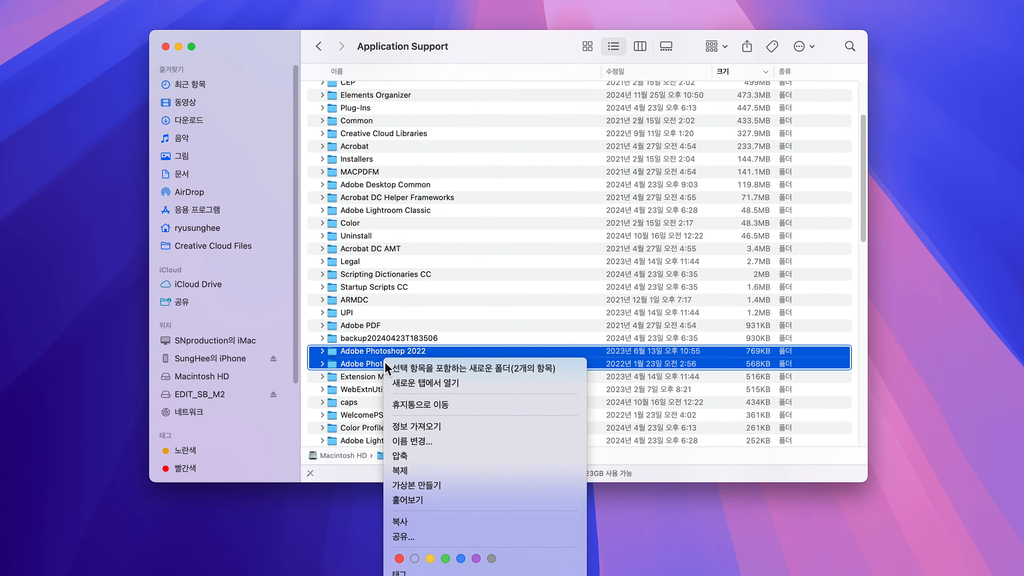
left_click(425, 404)
type("***********")
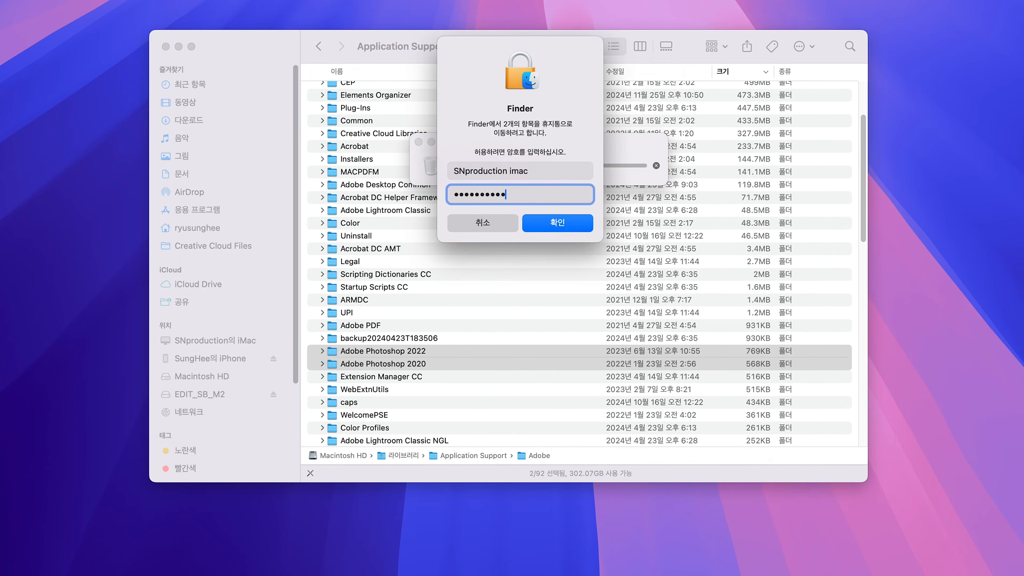
left_click(557, 223)
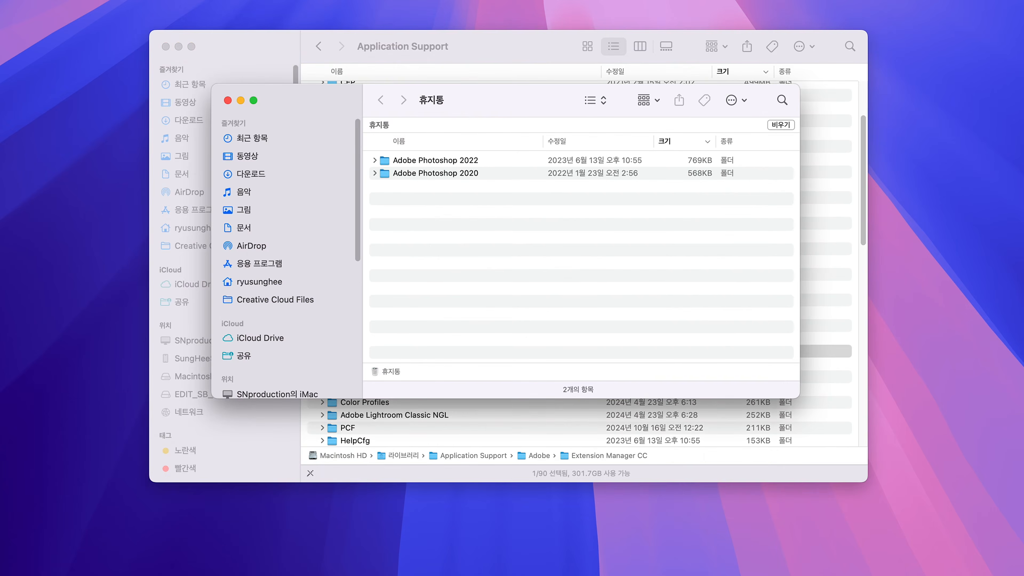
- Put both Adobe Photoshop folders back from the 휴지통 with the account password, close the extra windows, and select both folders in Application Support
left_click(421, 164)
left_click(440, 176, "shift")
right_click(439, 175)
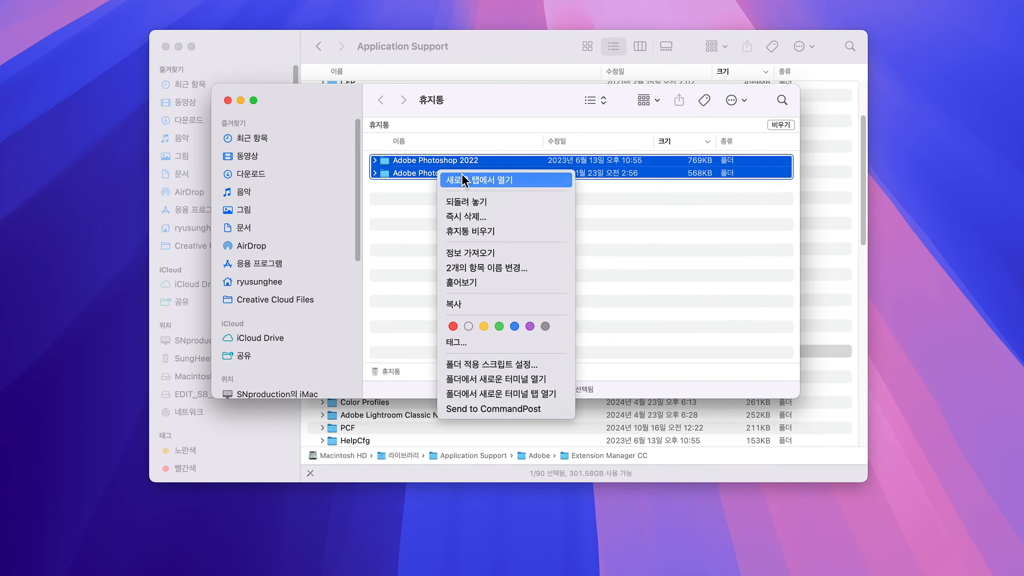
left_click(466, 202)
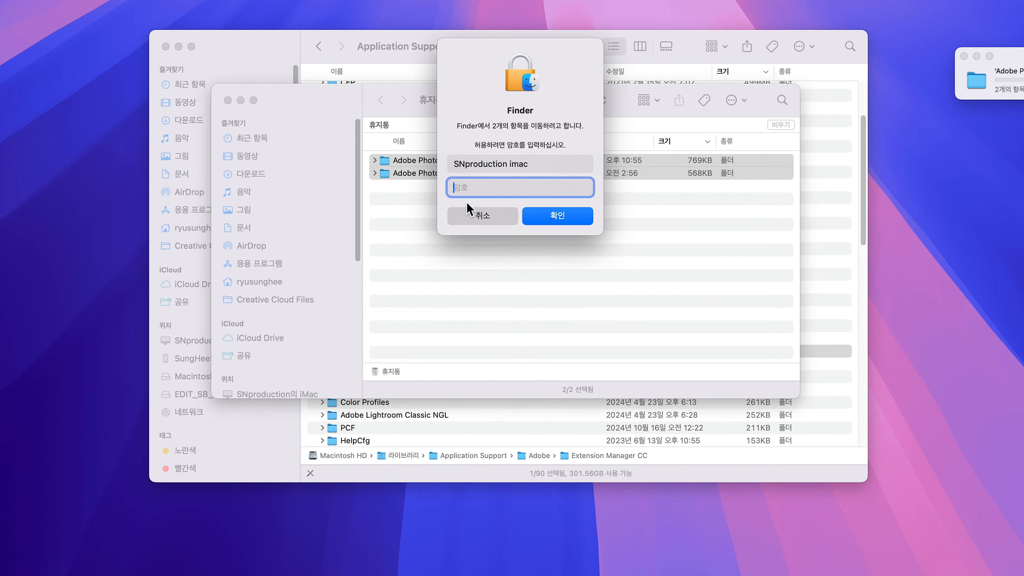
type("•••••••••••")
key("Return")
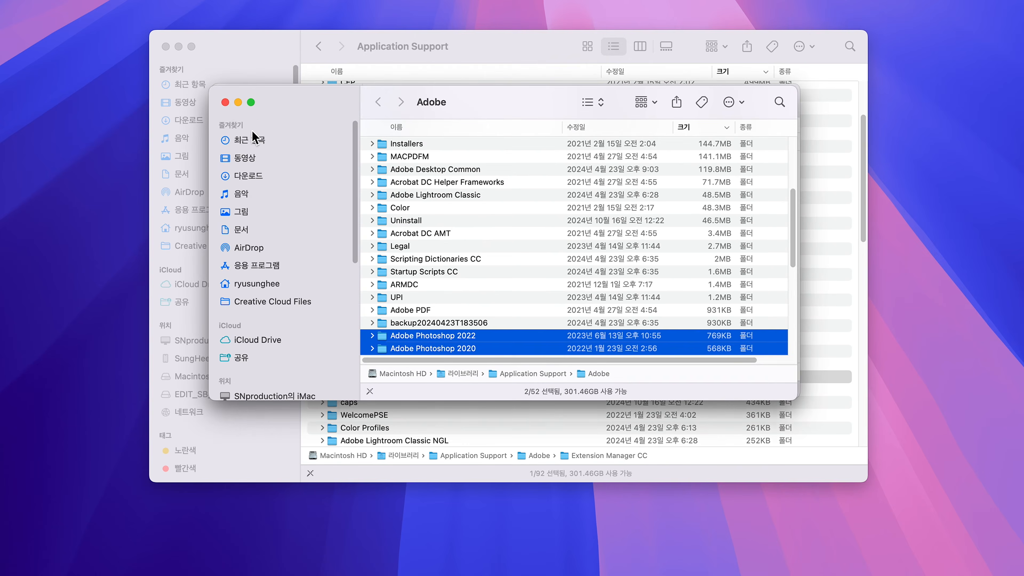
left_click(225, 103)
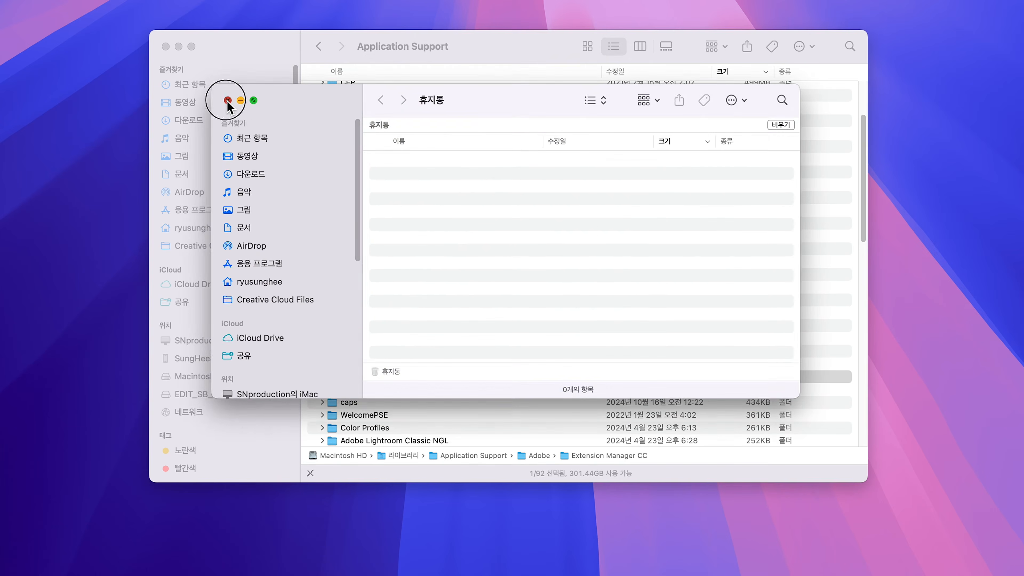
left_click(227, 101)
left_click(400, 352)
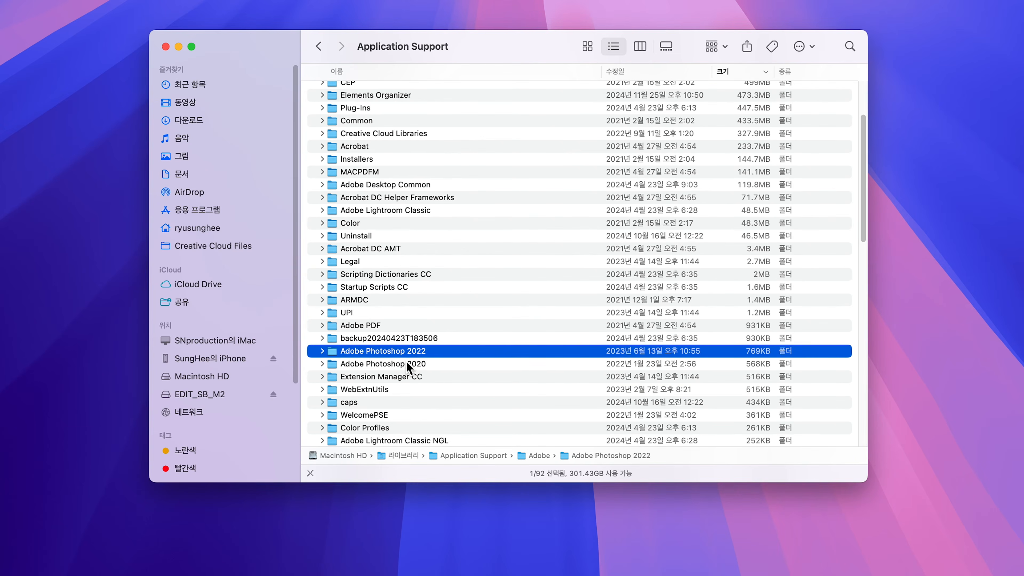
left_click(406, 363)
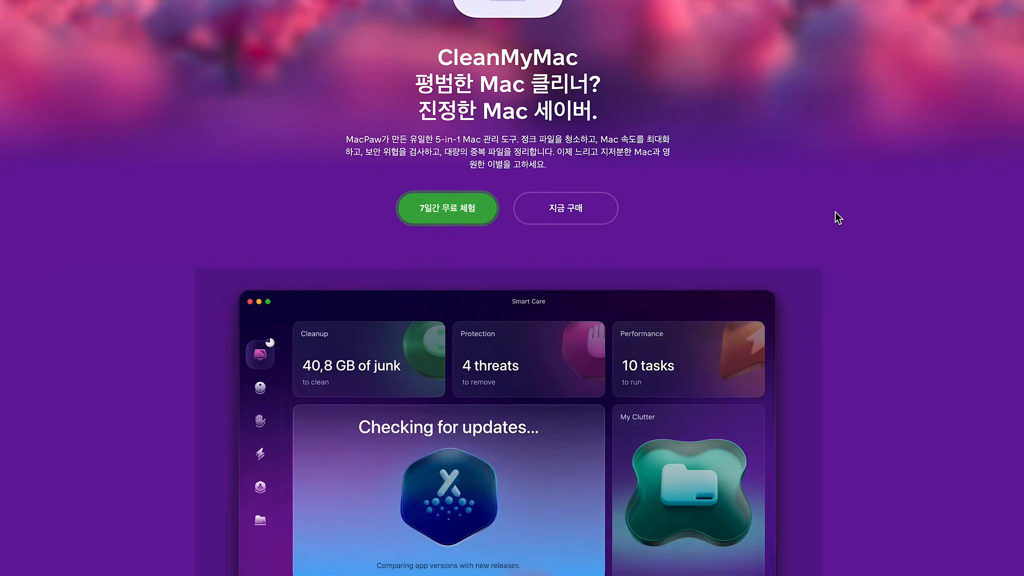
- Switch to the CleanMyMac product page and read its sections on smart care, cleanup, performance, malware protection, app management and duplicate files
scroll(837, 217, "down", 10)
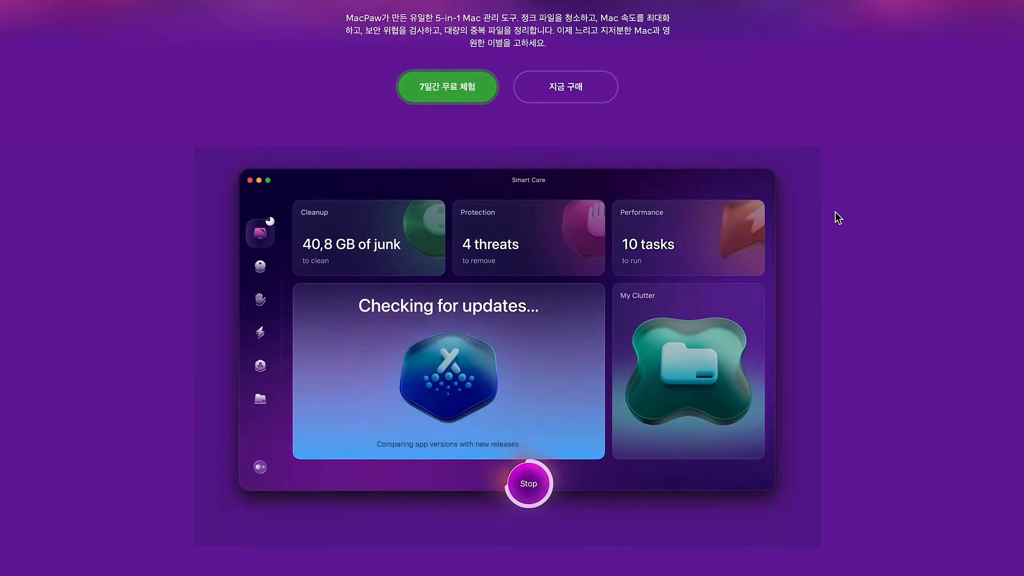
scroll(837, 218, "down", 15)
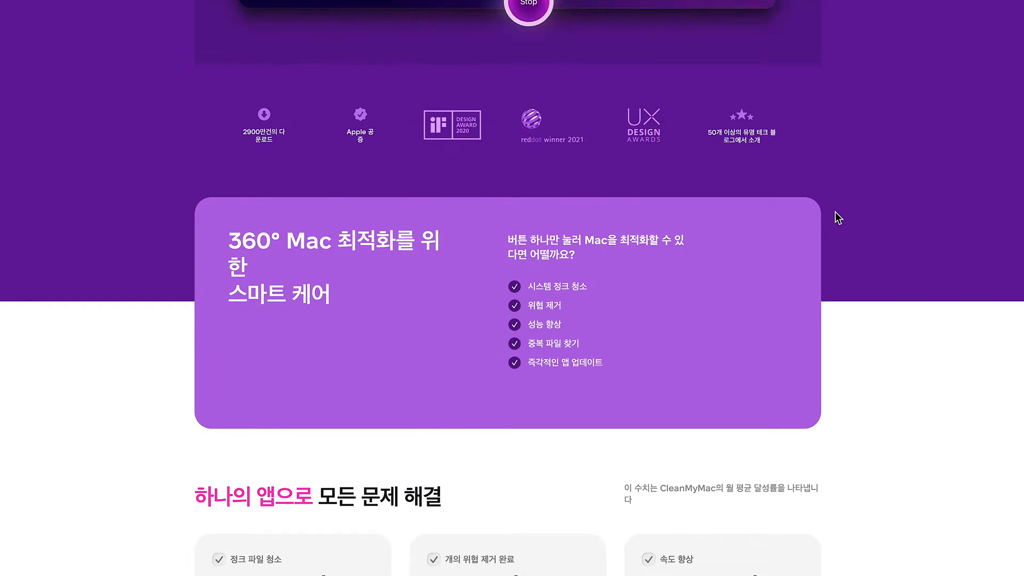
scroll(838, 218, "down", 15)
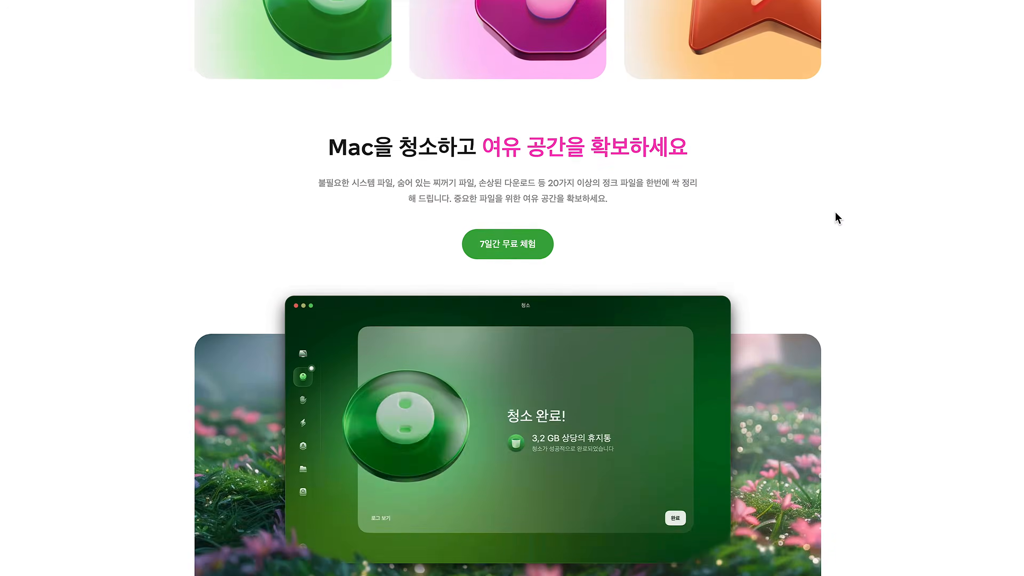
scroll(838, 218, "down", 15)
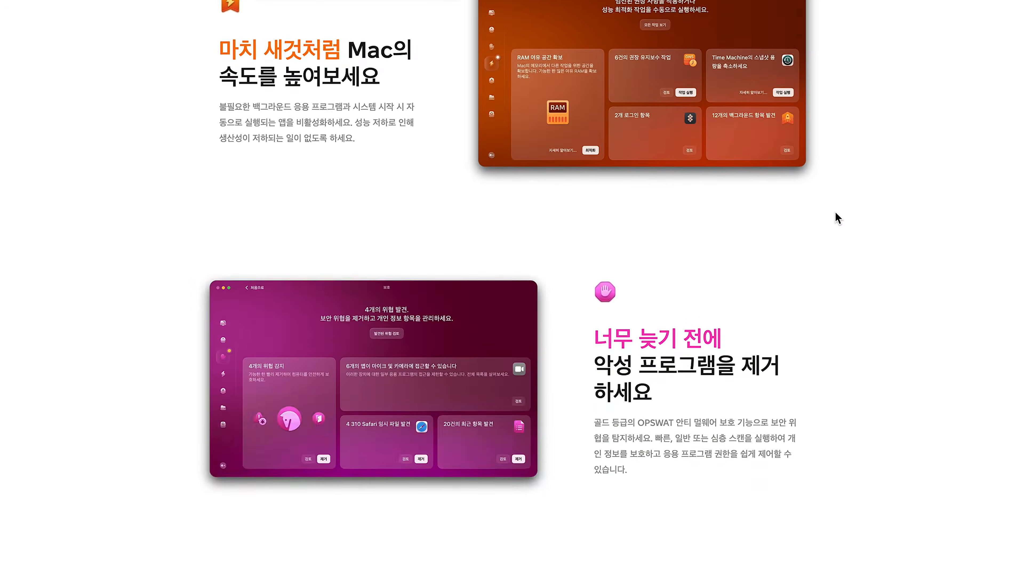
scroll(838, 218, "down", 15)
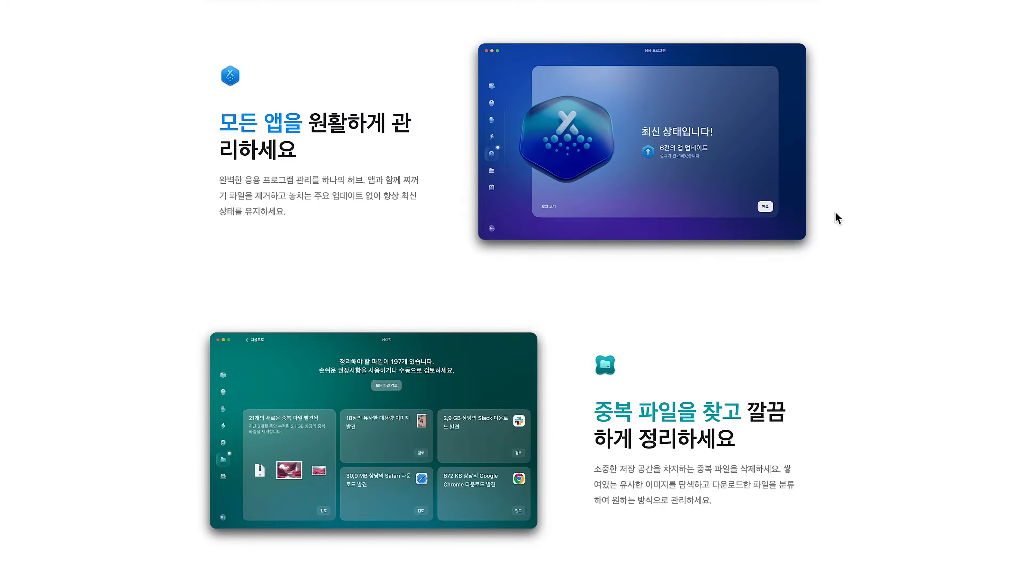
scroll(838, 218, "down", 10)
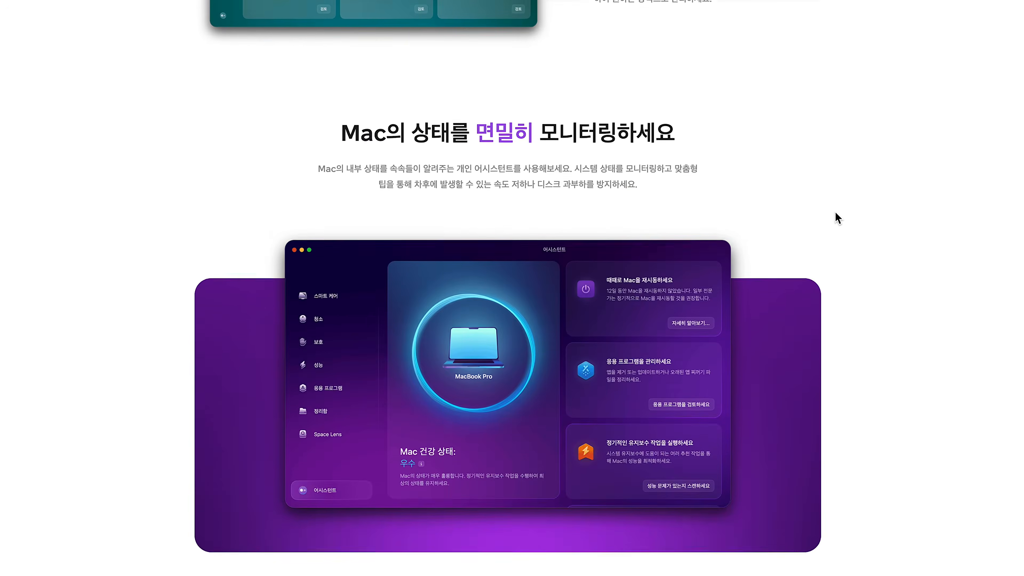
scroll(838, 218, "down", 10)
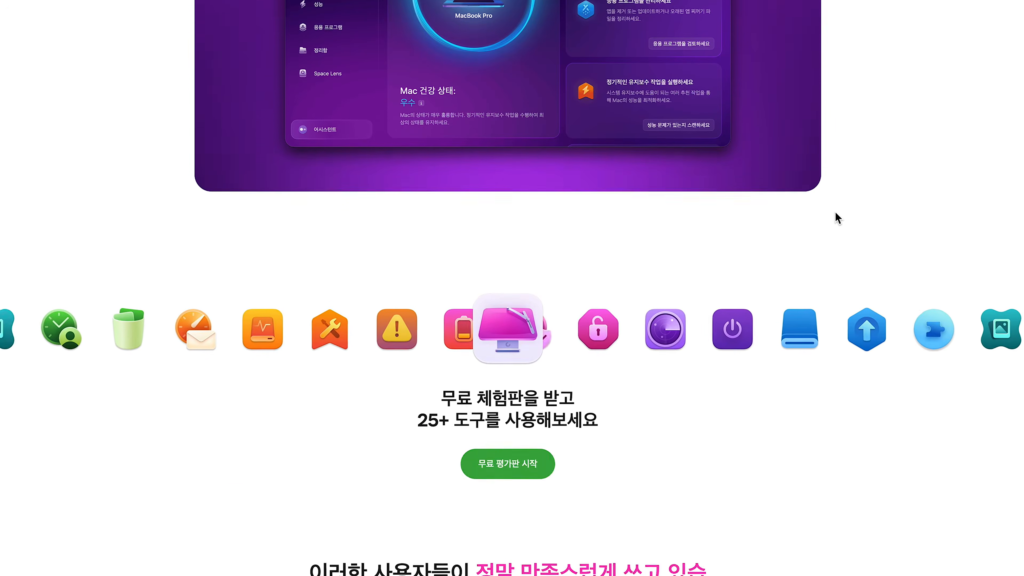
scroll(838, 218, "down", 5)
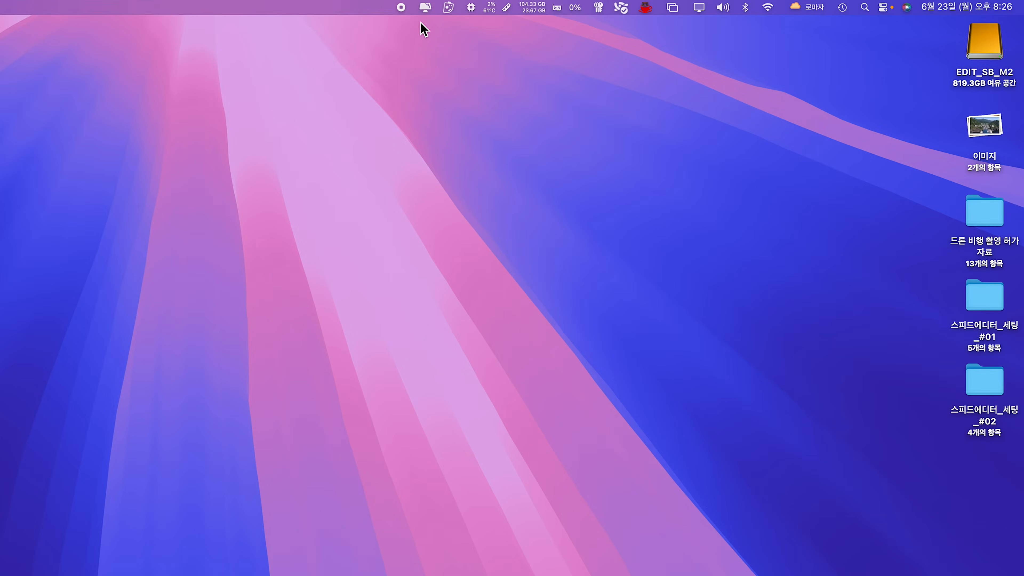
- Open CleanMyMac and review the scan results for 청소, 보호, 성능, 응용 프로그램 and 정리함
left_click(426, 9)
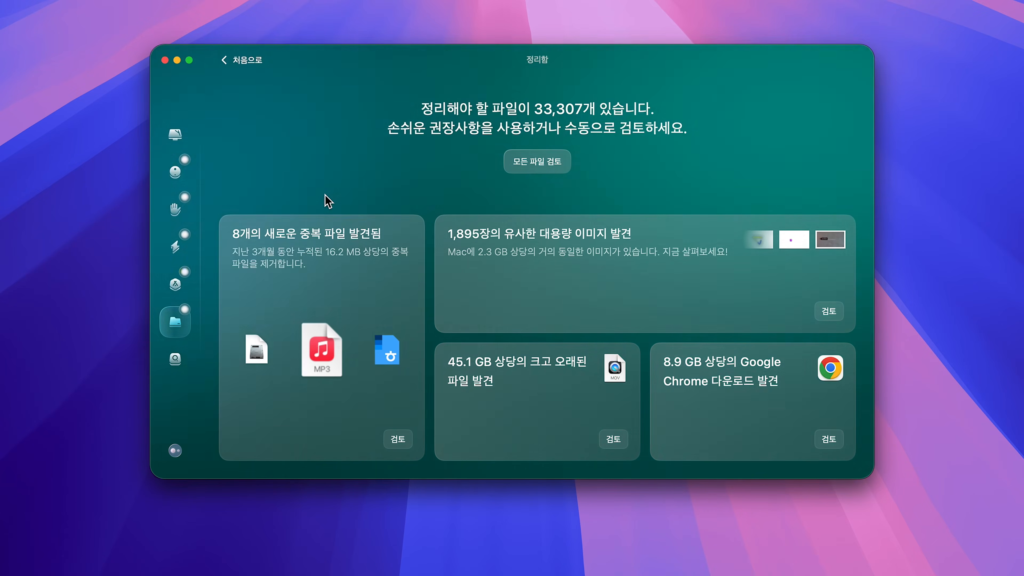
left_click(181, 177)
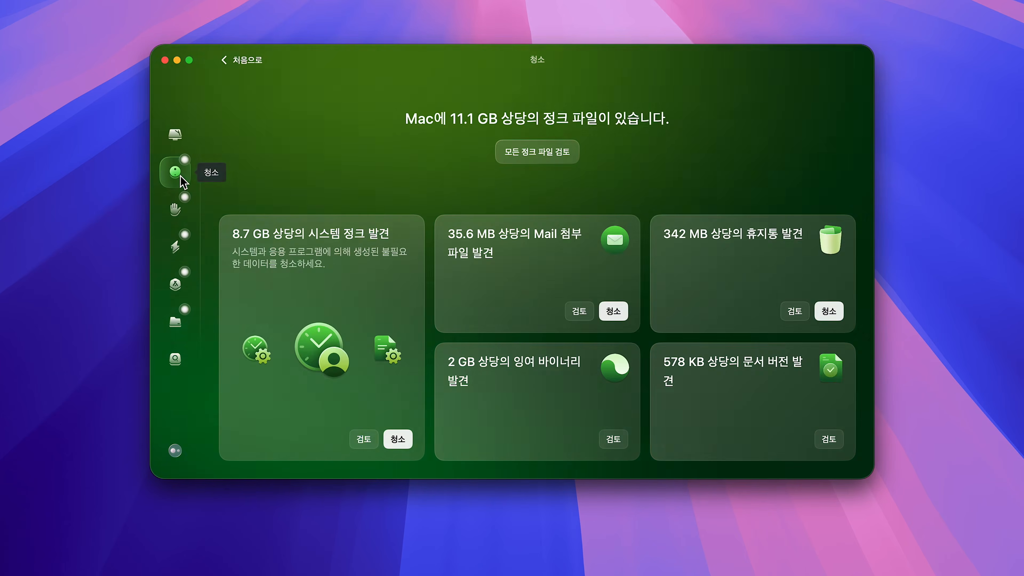
left_click(180, 207)
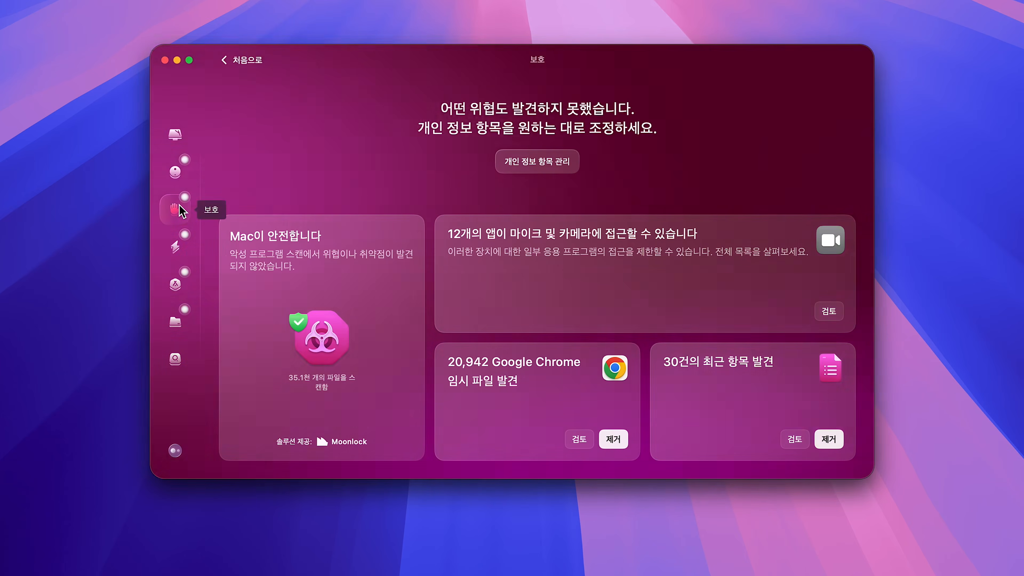
left_click(180, 248)
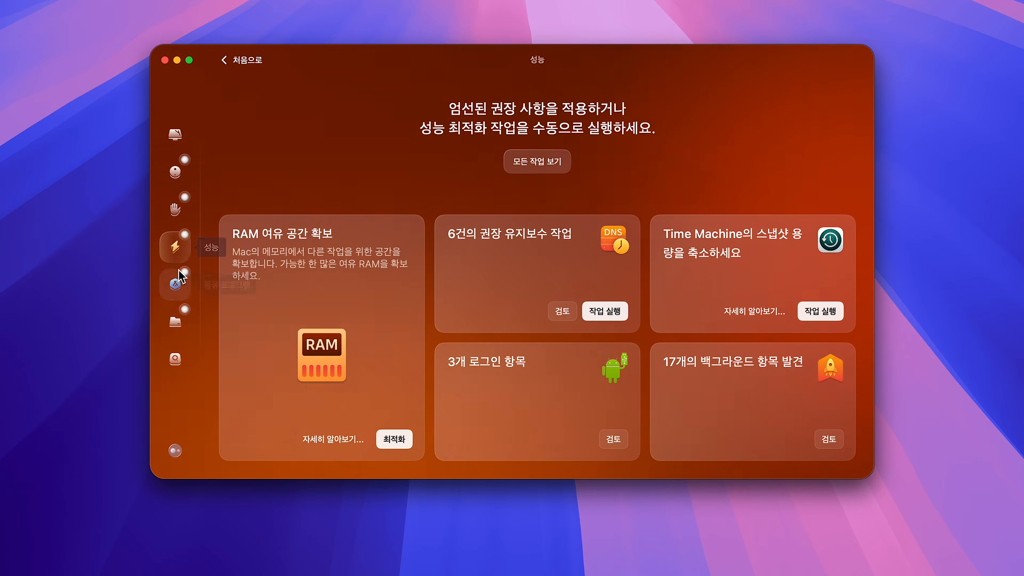
left_click(176, 286)
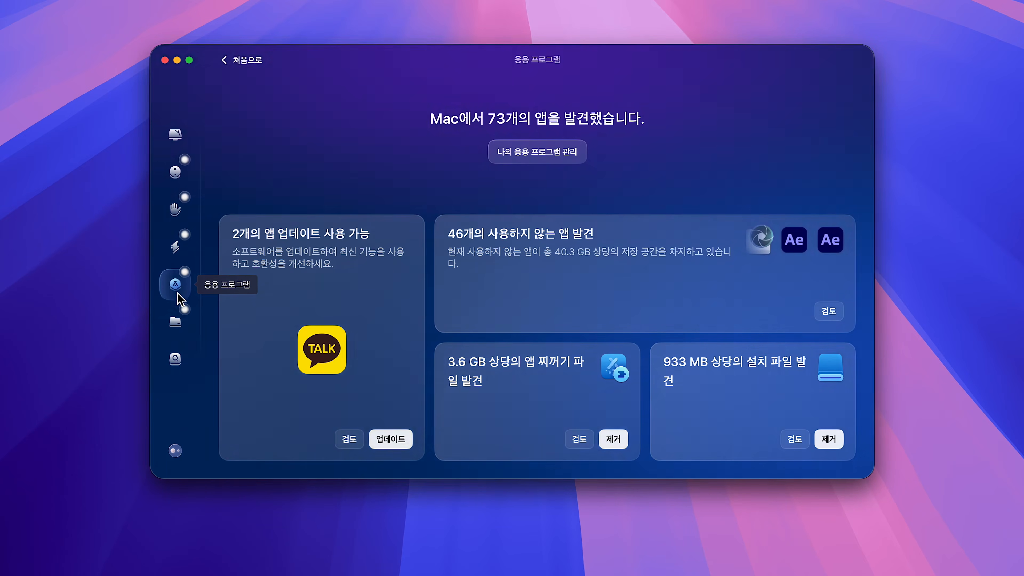
left_click(178, 323)
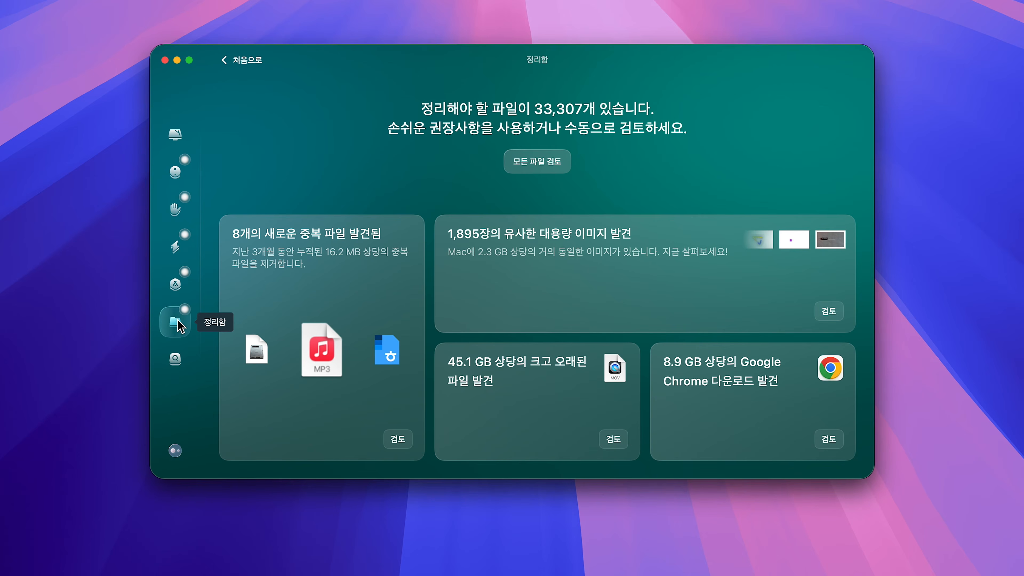
- Run a 스마트 케어 scan, and scan the home folder's disk usage with Space Lens
left_click(183, 146)
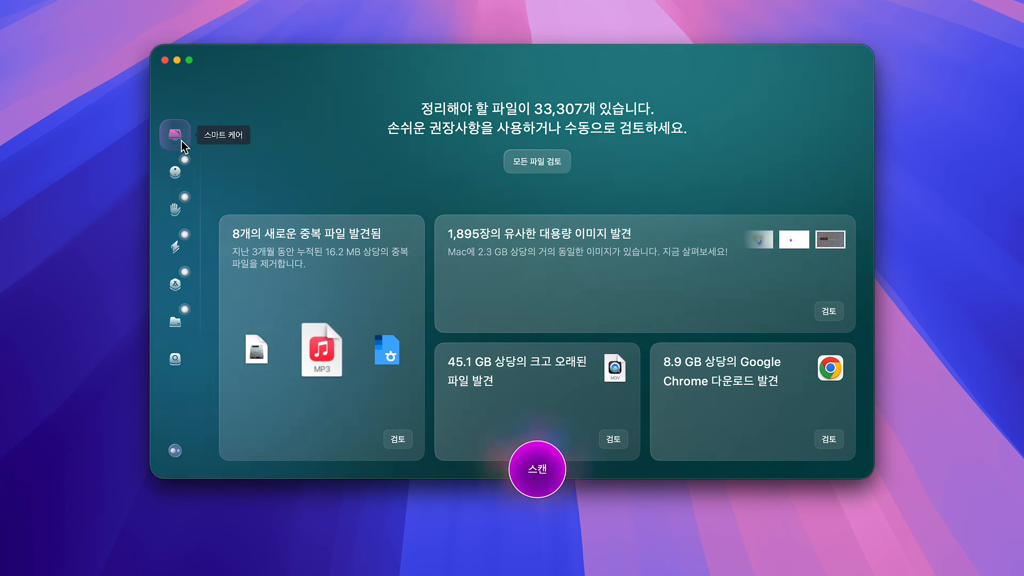
left_click(537, 469)
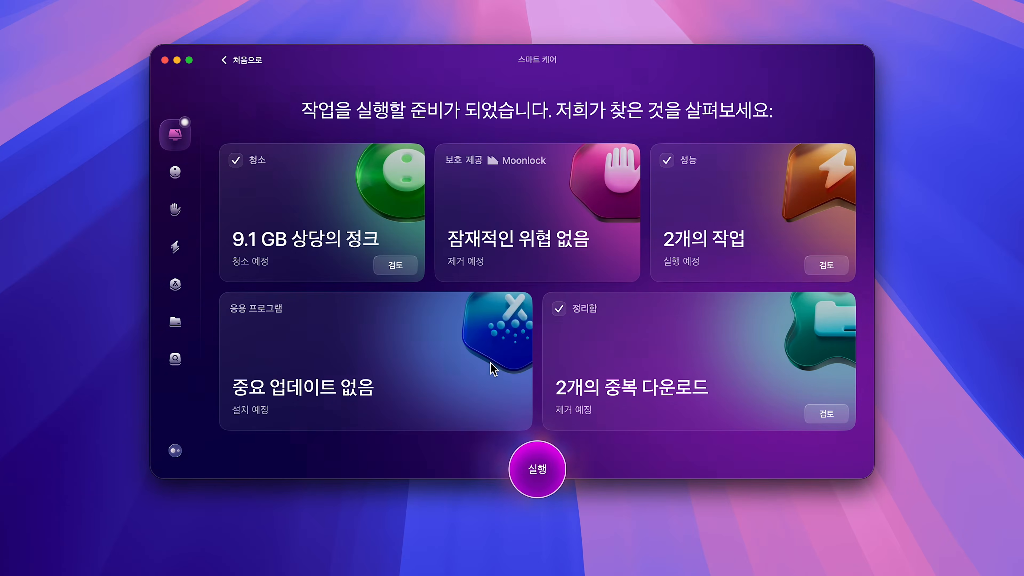
left_click(175, 362)
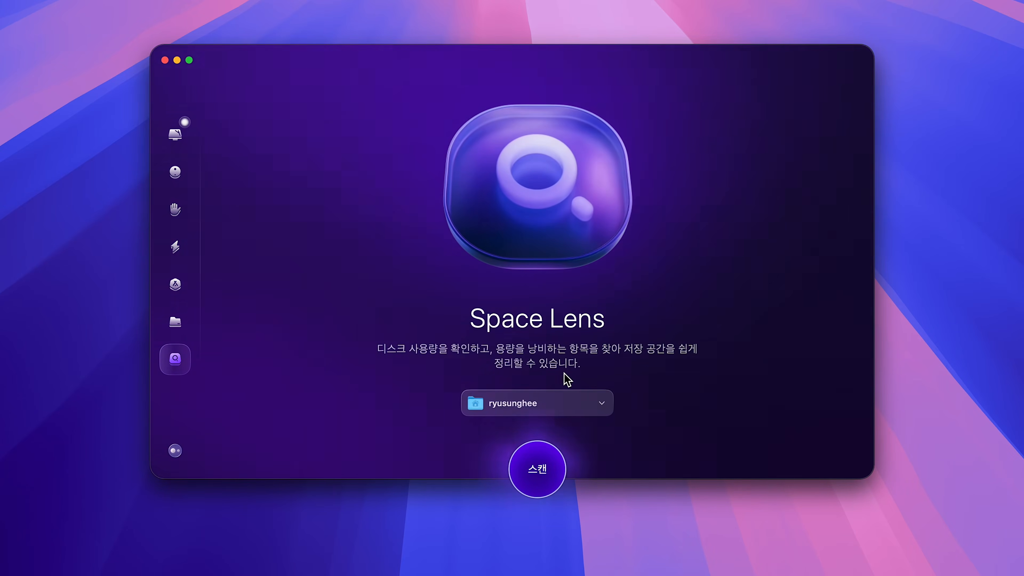
left_click(527, 473)
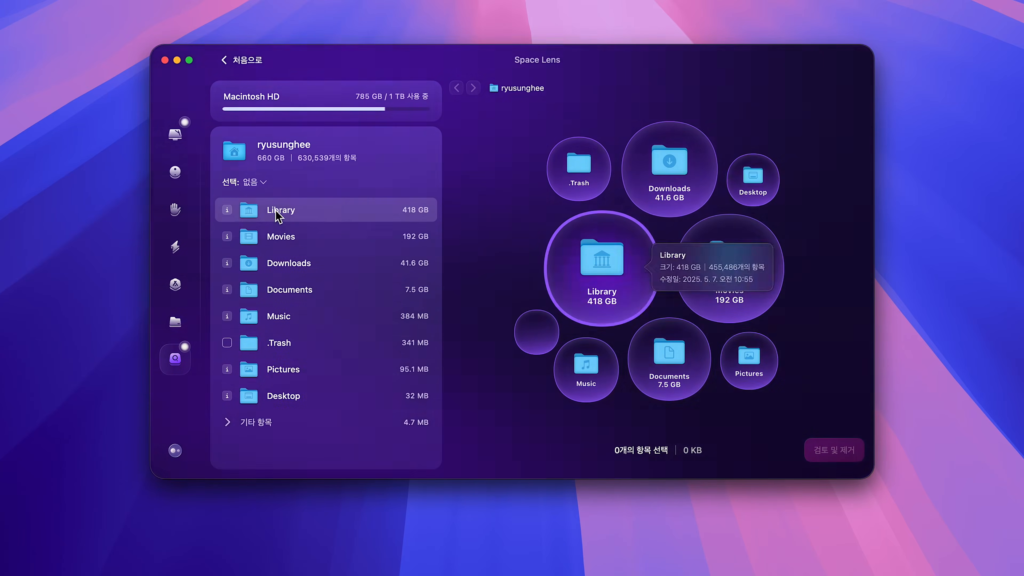
- In the home Library's Caches folder, select the Adobe folder, preview its removal list, and also select the Chrome folder inside Google
left_click(623, 278)
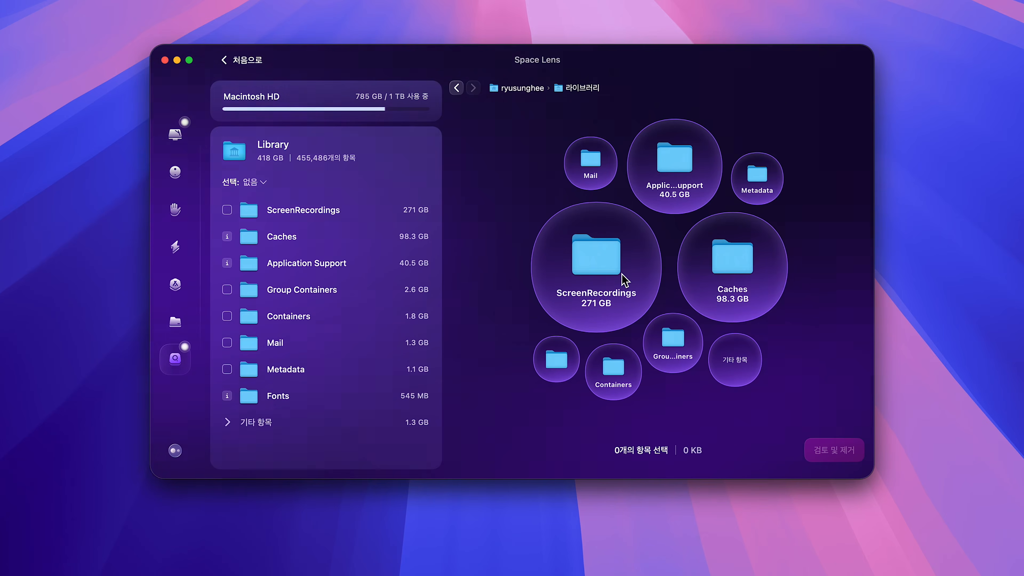
left_click(721, 266)
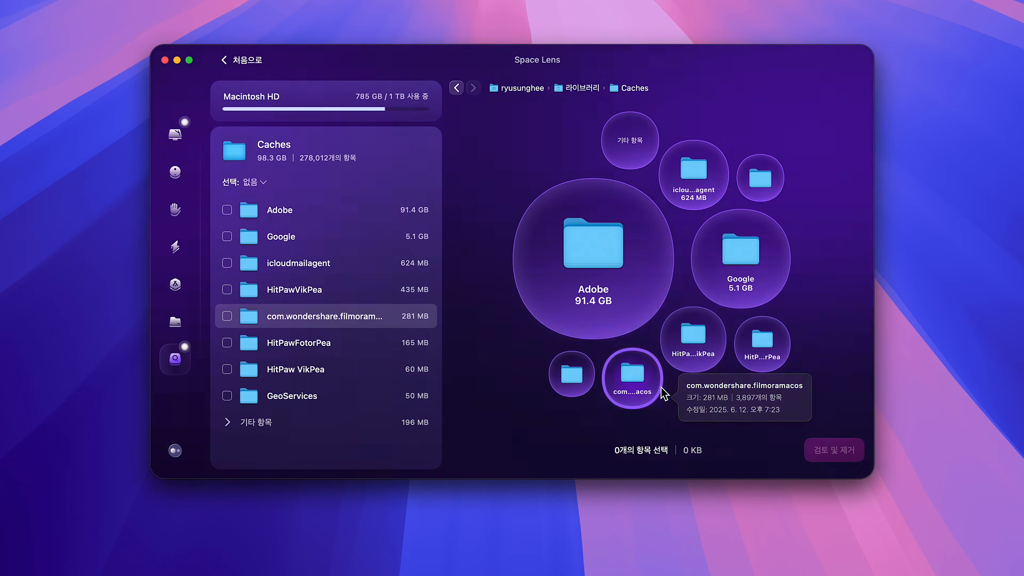
left_click(227, 210)
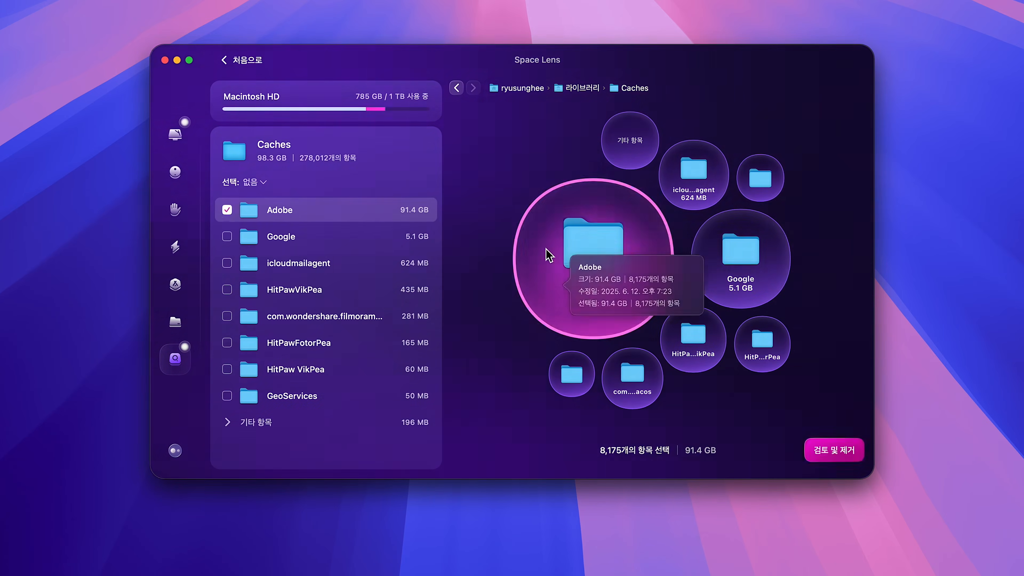
left_click(829, 451)
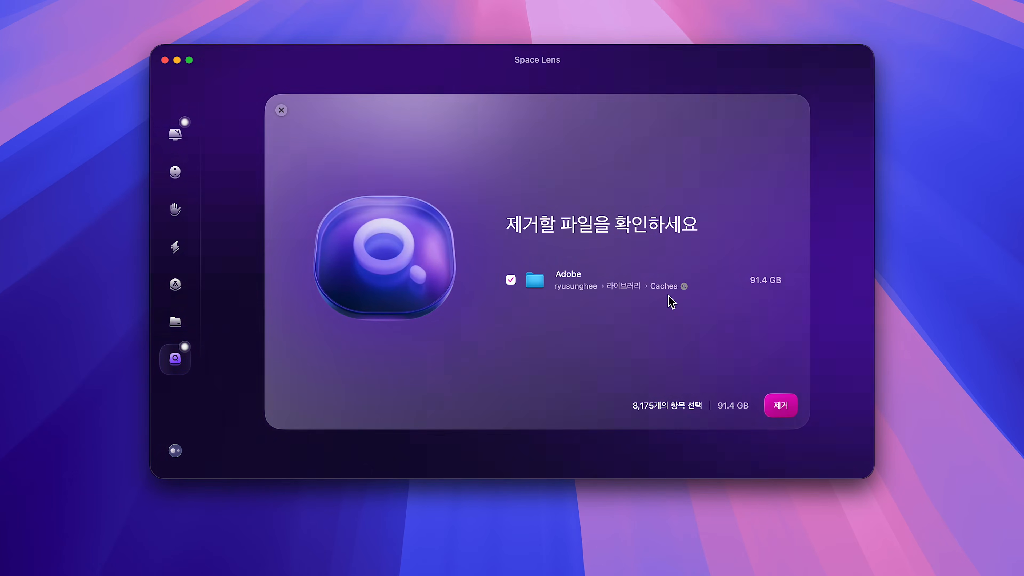
left_click(281, 110)
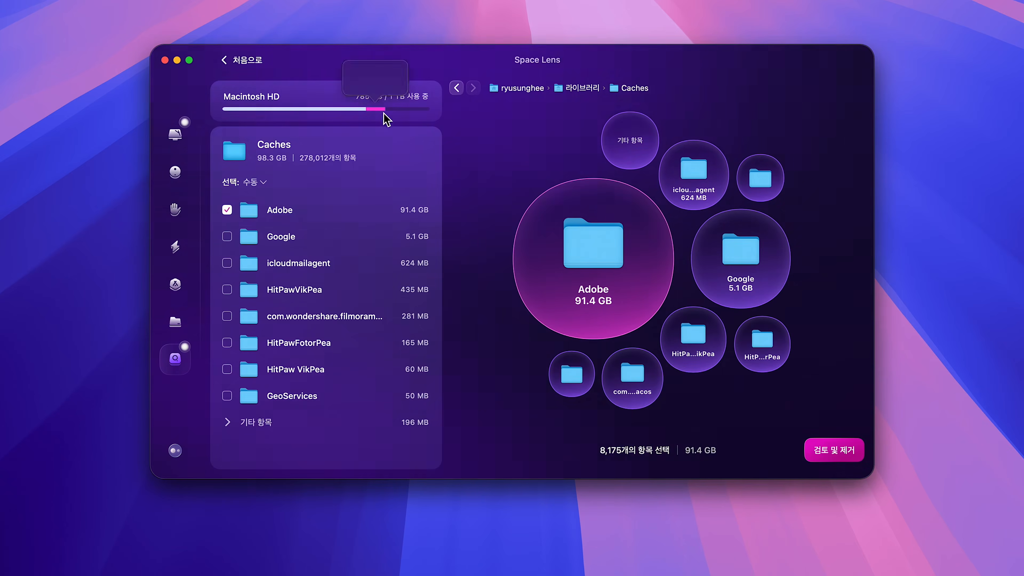
left_click(727, 258)
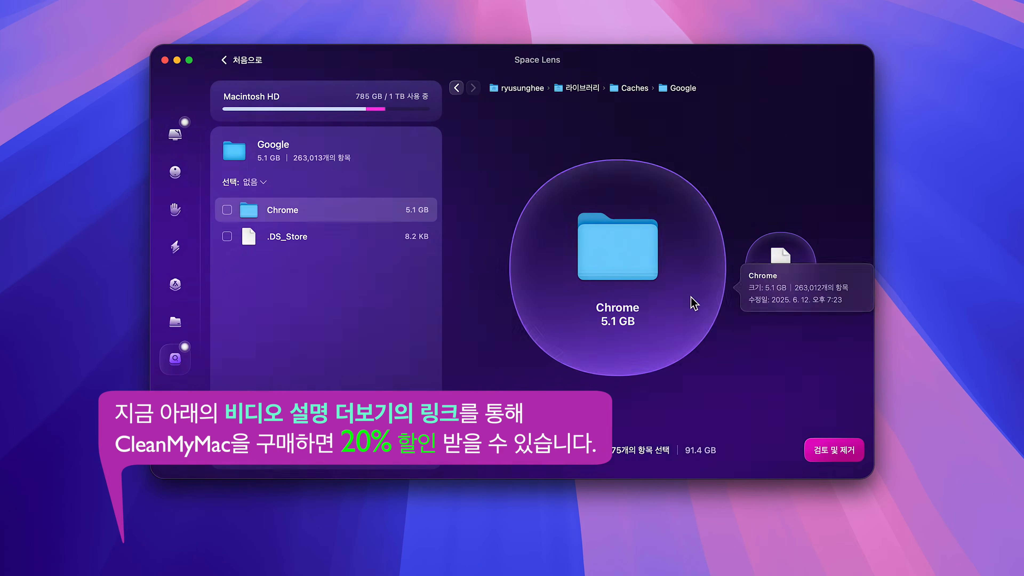
left_click(226, 210)
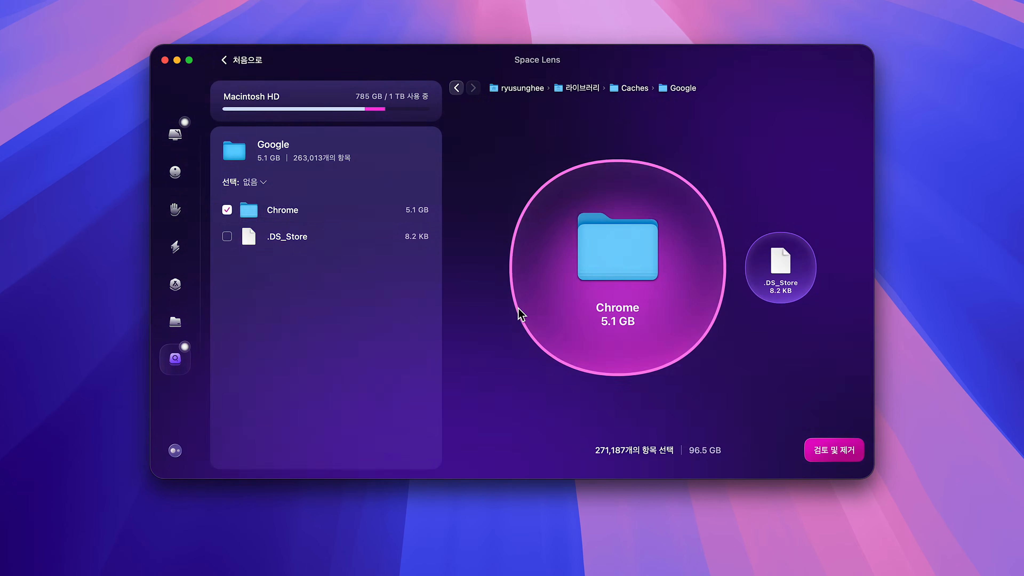
- Review the Adobe and Chrome cache folders marked for removal in Space Lens, and close the list without removing them
left_click(841, 456)
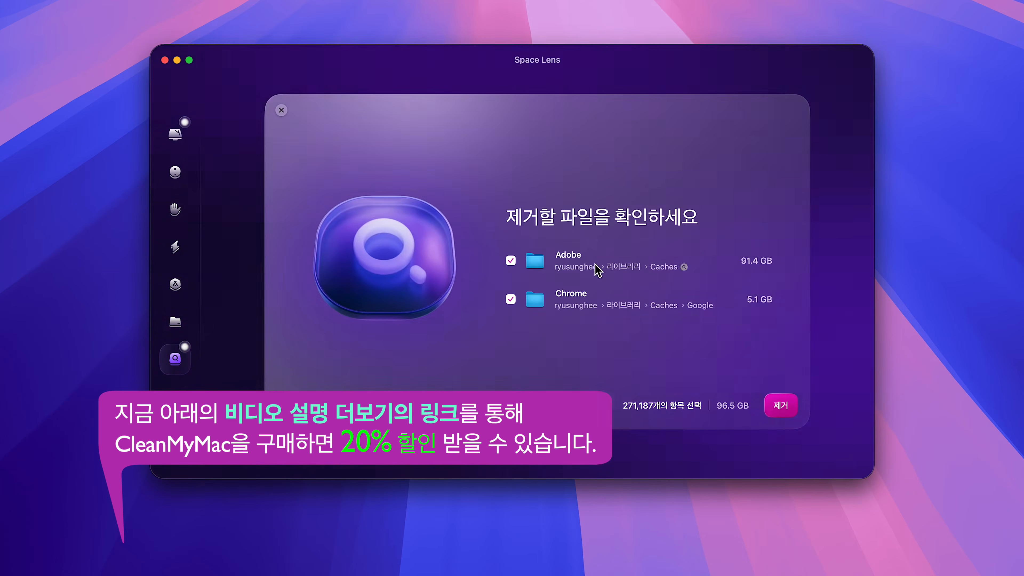
left_click(282, 111)
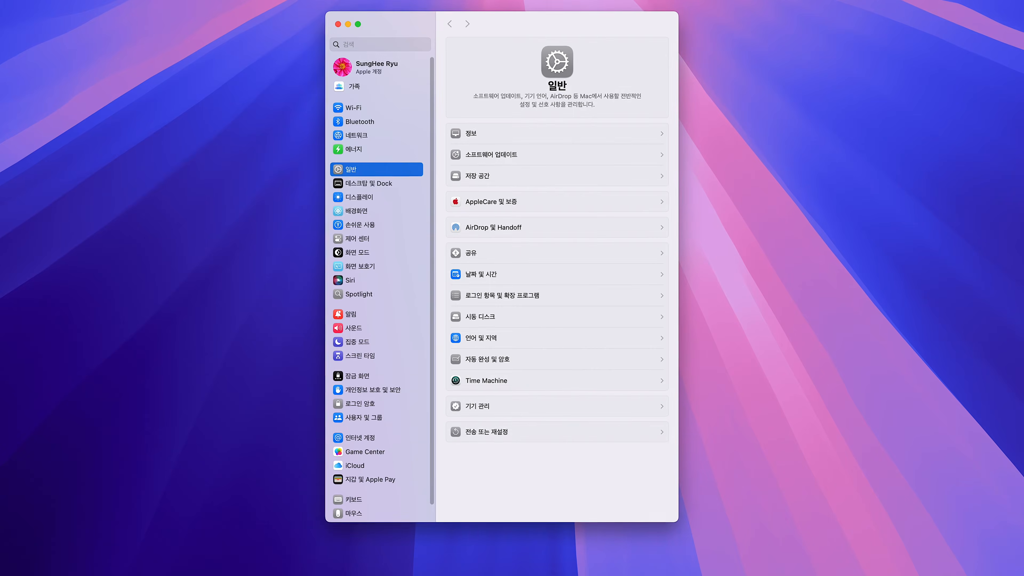
- Switch to System Settings, open the 저장 공간 settings under 일반, and show the details of the 문서 category
left_click(485, 178)
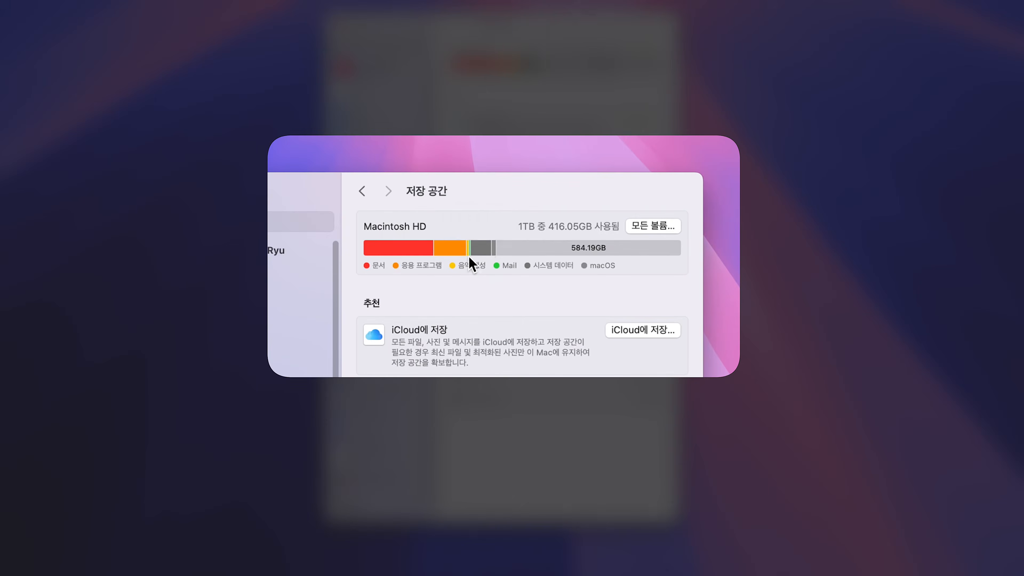
mouse_move(486, 250)
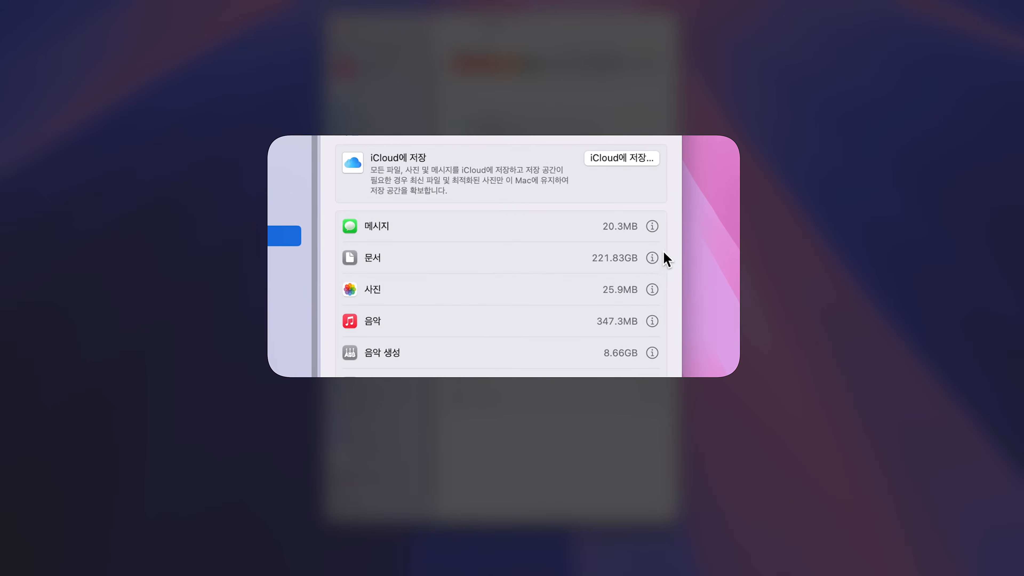
left_click(653, 258)
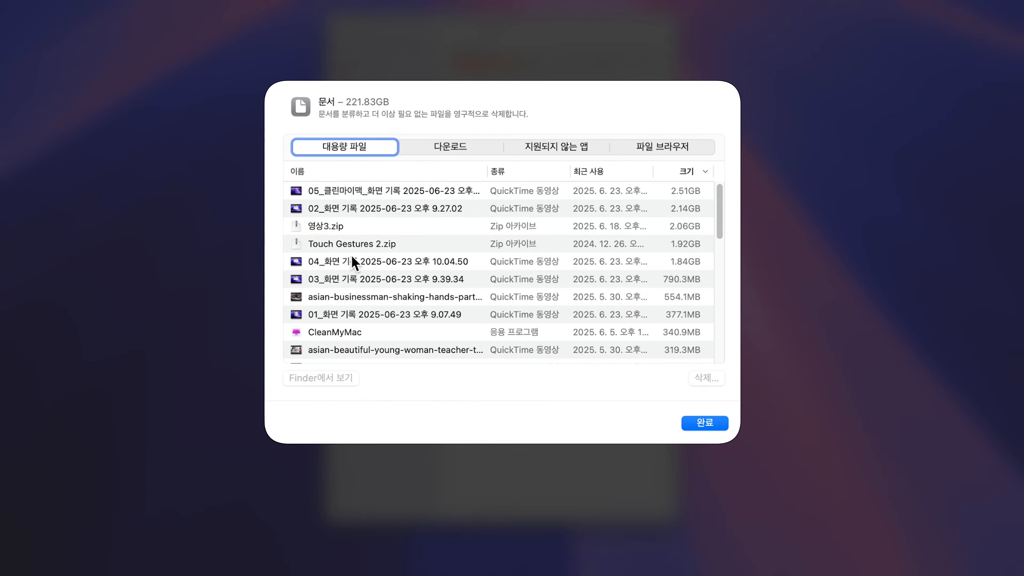
- Permanently delete 영상3.zip, the two asian-businessman-shaking-hands videos and the asian-beautiful-young-woman-teacher video from the 대용량 파일 list
scroll(353, 262, "down", 3)
left_click(360, 240)
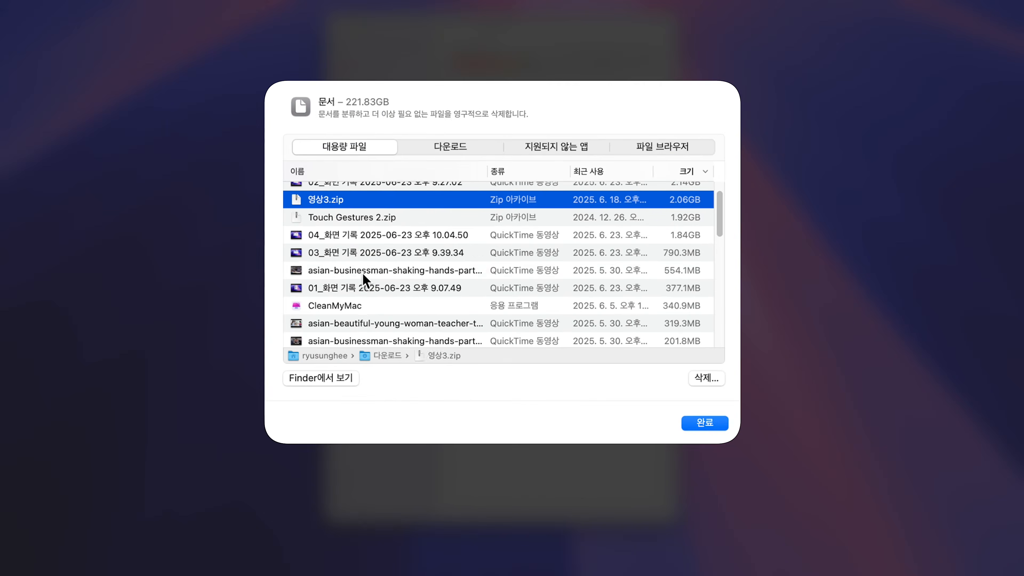
left_click(362, 272, "super")
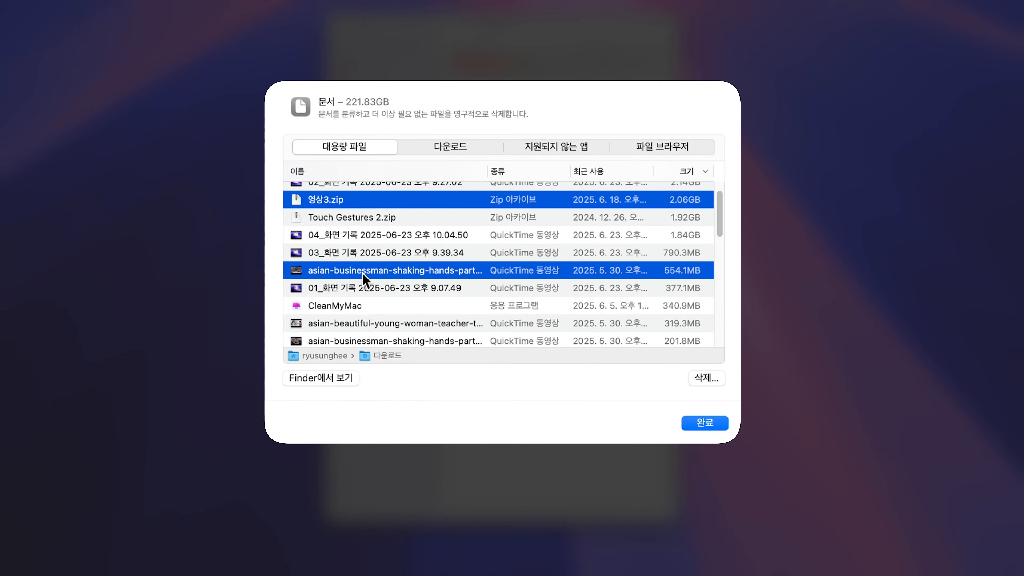
left_click(359, 324, "super")
scroll(375, 314, "down", 2)
left_click(384, 301, "super")
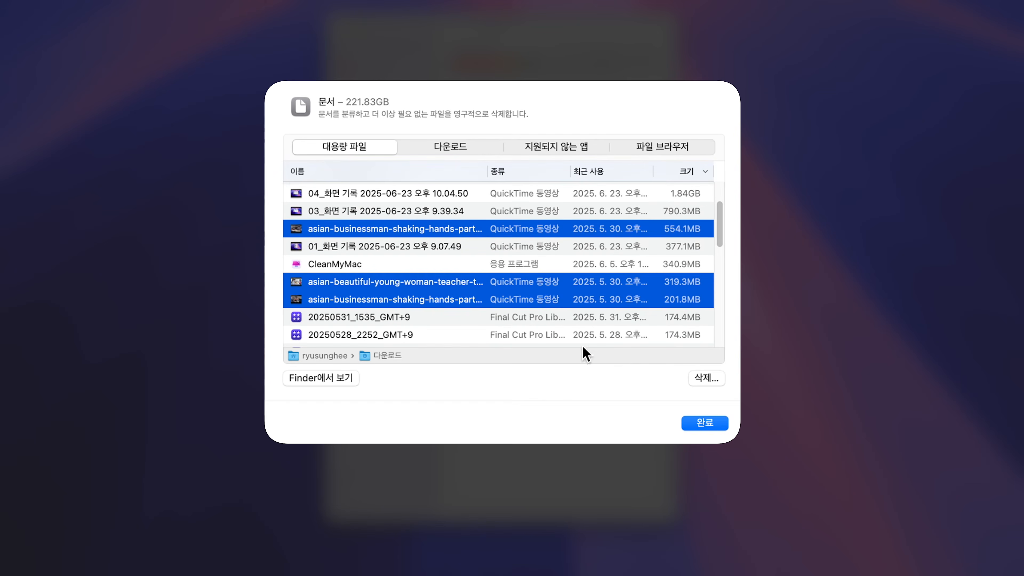
left_click(710, 379)
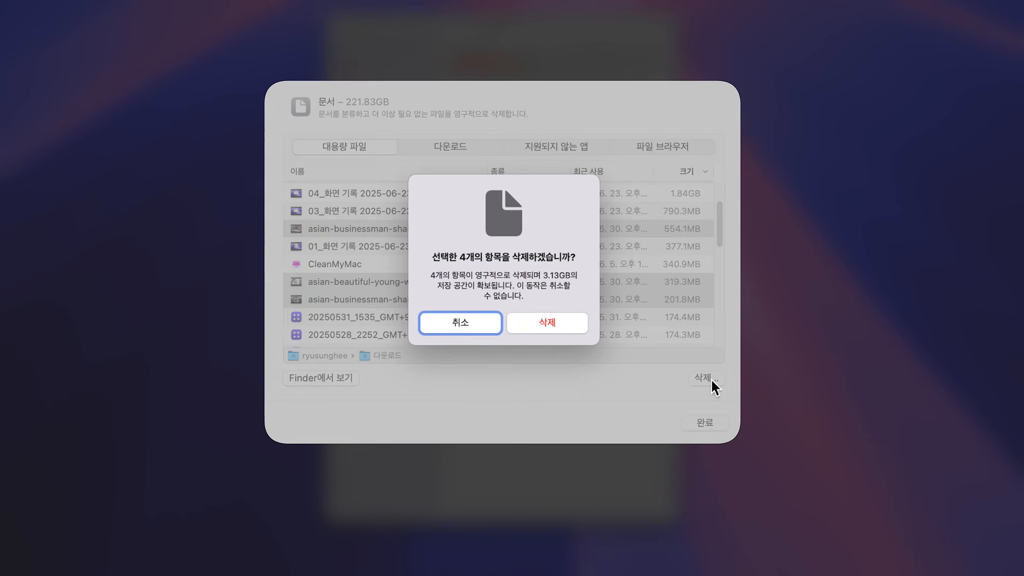
left_click(543, 321)
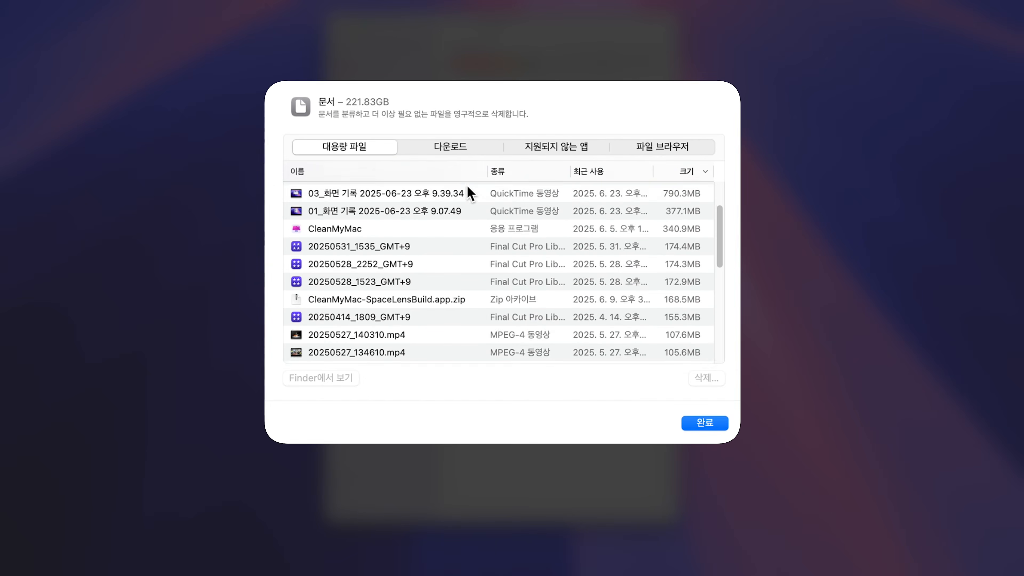
- Look through the 다운로드 list of old files and permanently delete 파컷_페이크 타임랩스 만들기_예고.MP4
left_click(453, 148)
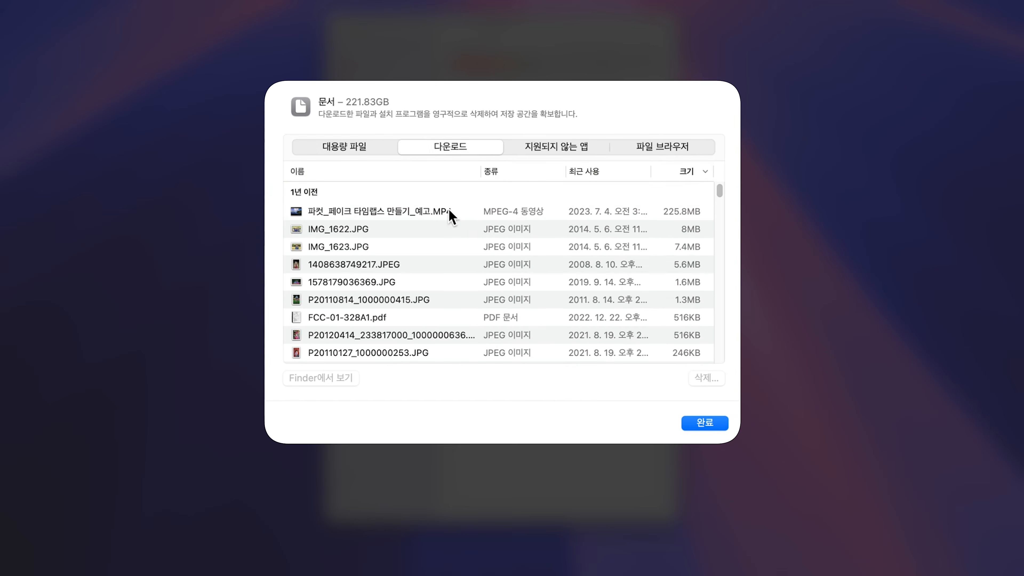
left_click(350, 215)
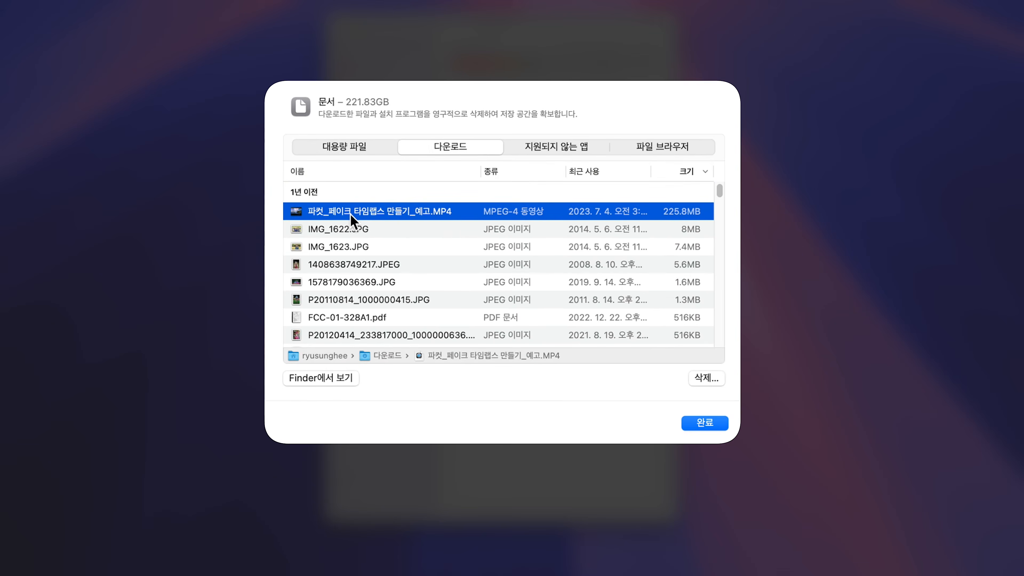
left_click(357, 301)
scroll(357, 303, "down", 2)
left_click(358, 303)
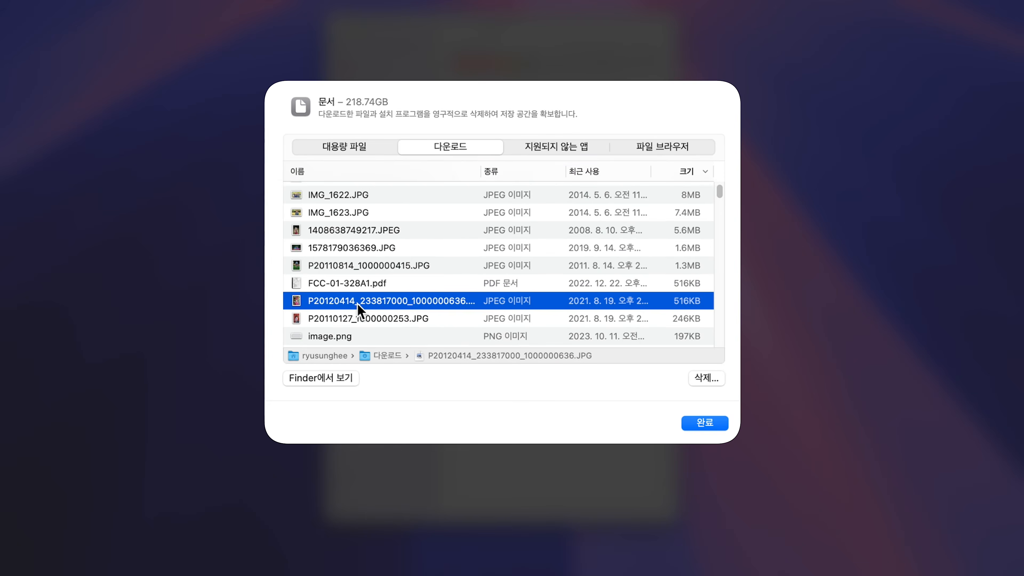
scroll(357, 304, "down", 7)
scroll(359, 311, "up", 8)
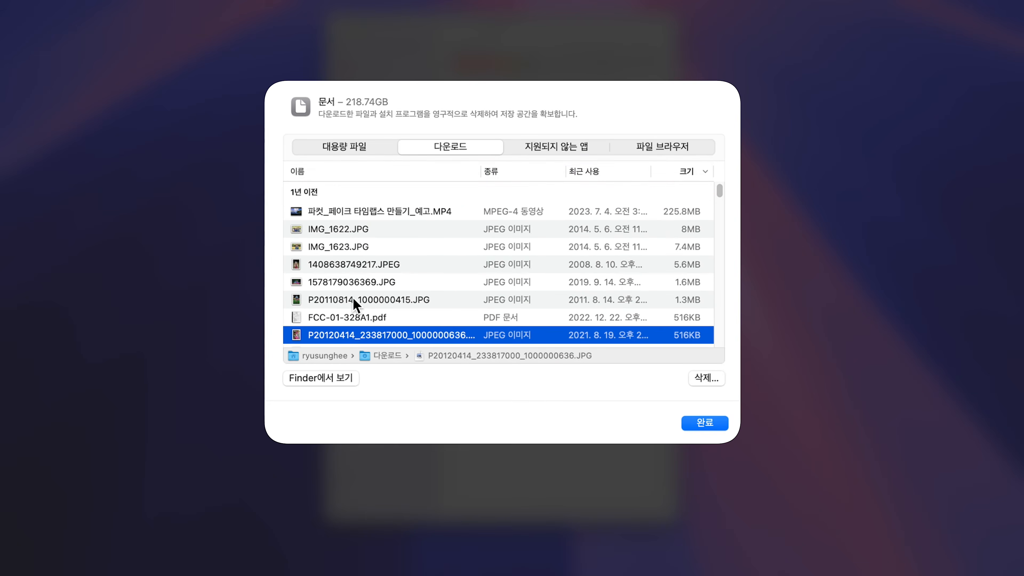
left_click(361, 213)
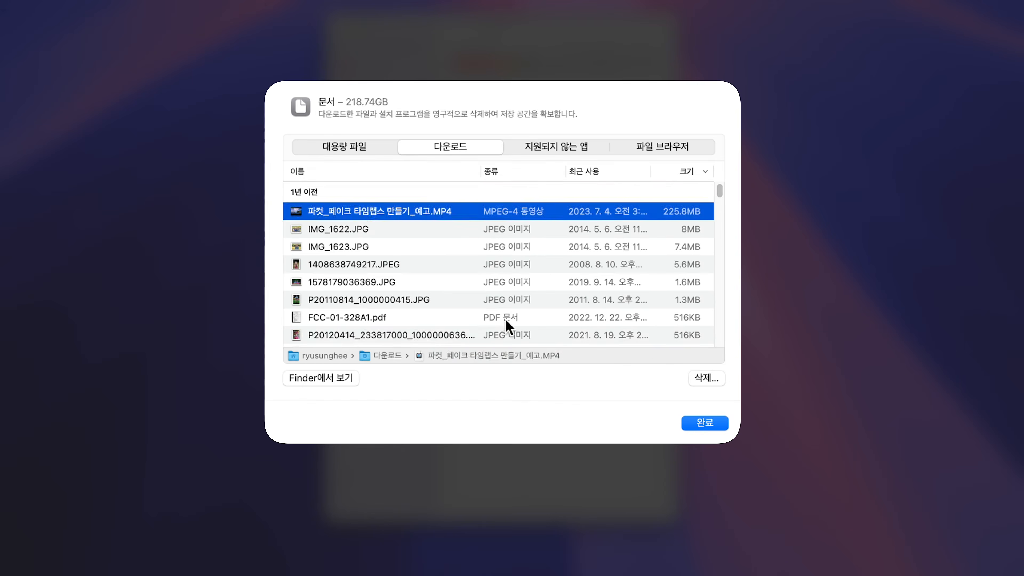
left_click(707, 378)
left_click(545, 327)
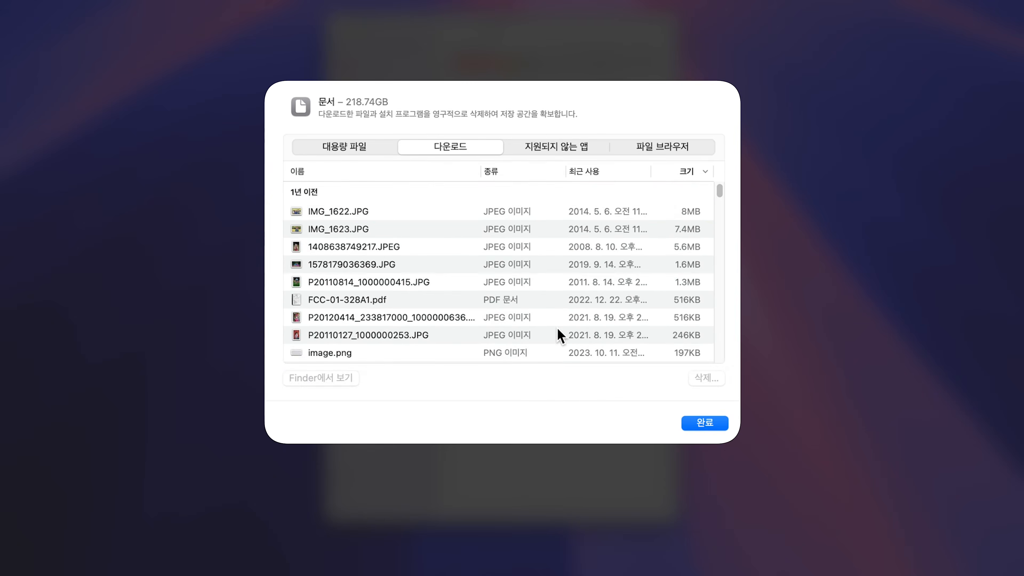
- Check the 지원되지 않는 앱 list, and examine folder sizes in the 파일 브라우저 under 동영상, Motion Templates, Titles and MotionElements_Titles
left_click(565, 150)
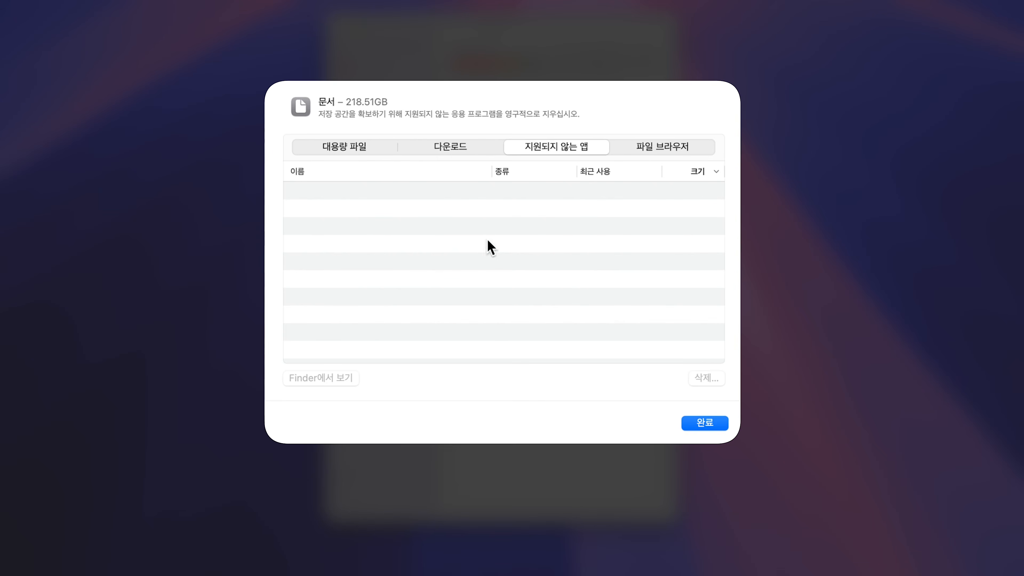
left_click(657, 155)
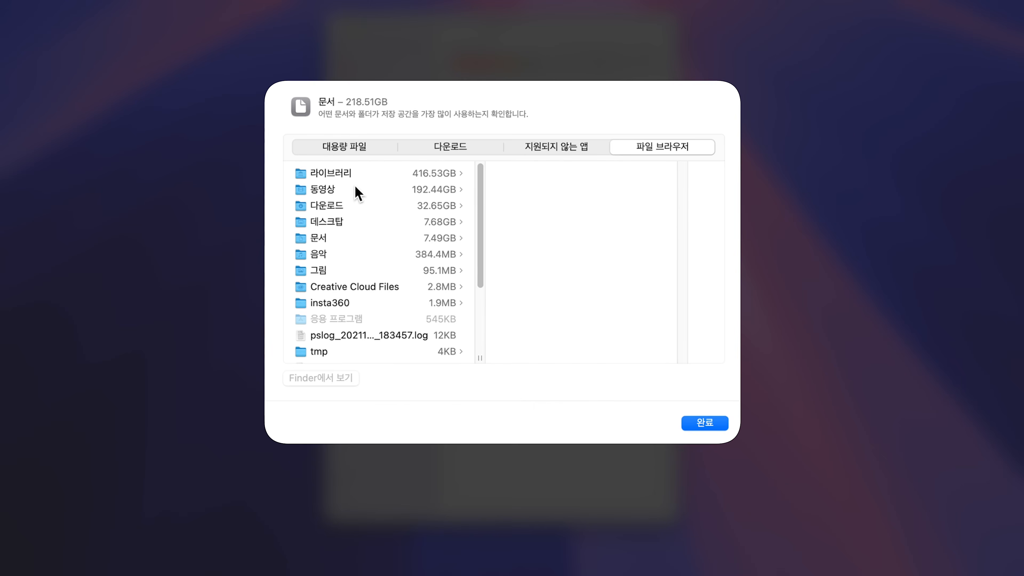
left_click(351, 194)
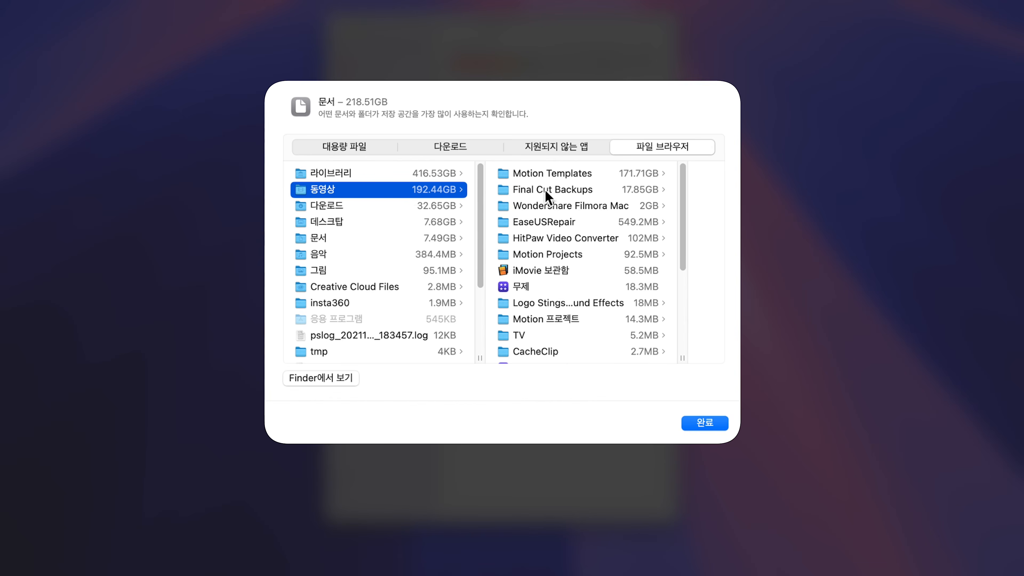
left_click(547, 174)
left_click(564, 175)
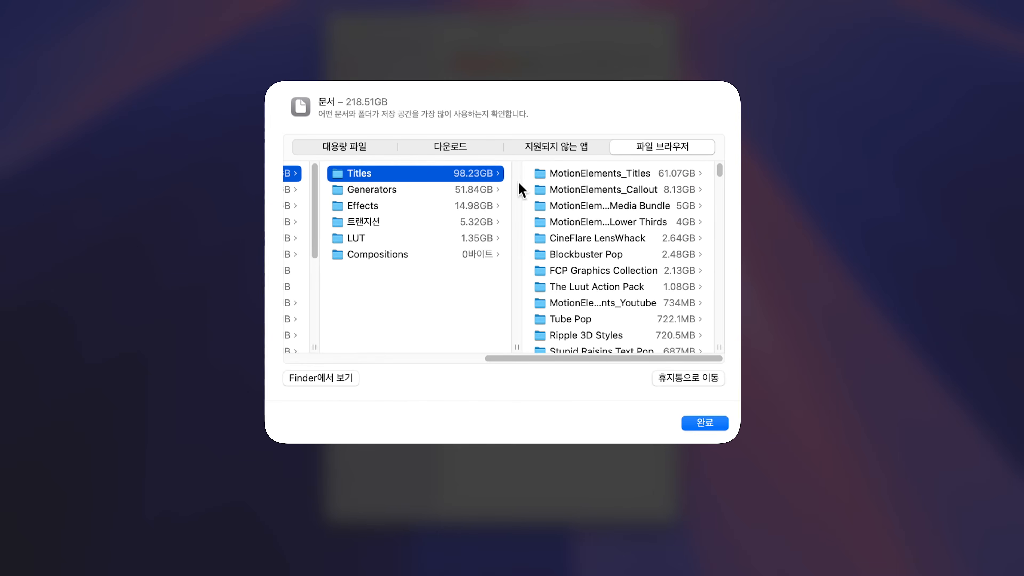
left_click(577, 176)
left_click(558, 174)
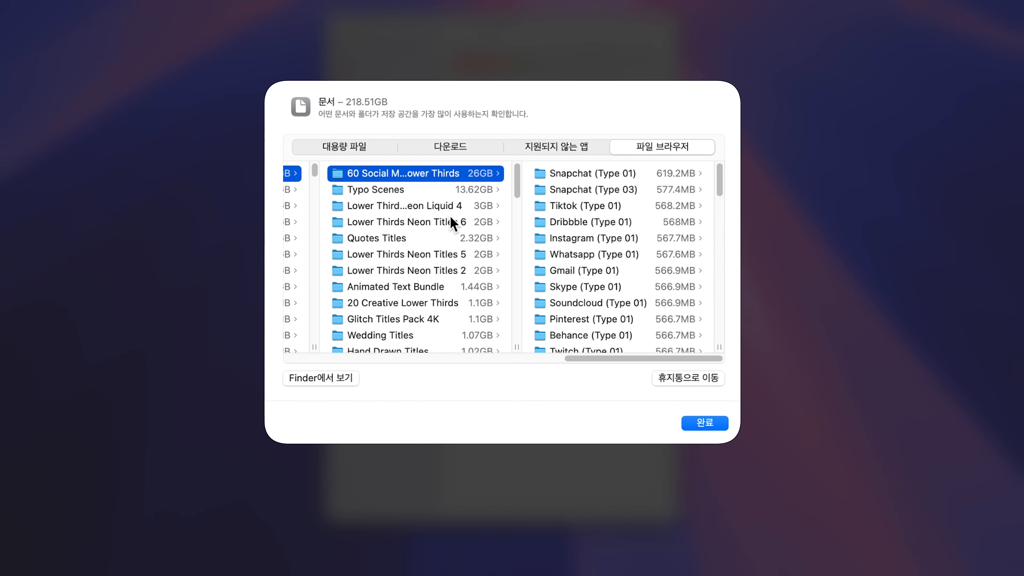
scroll(451, 216, "left", 5)
mouse_move(482, 173)
left_mouse_down()
mouse_move(482, 211)
mouse_move(482, 171)
left_mouse_up()
scroll(460, 233, "left", 5)
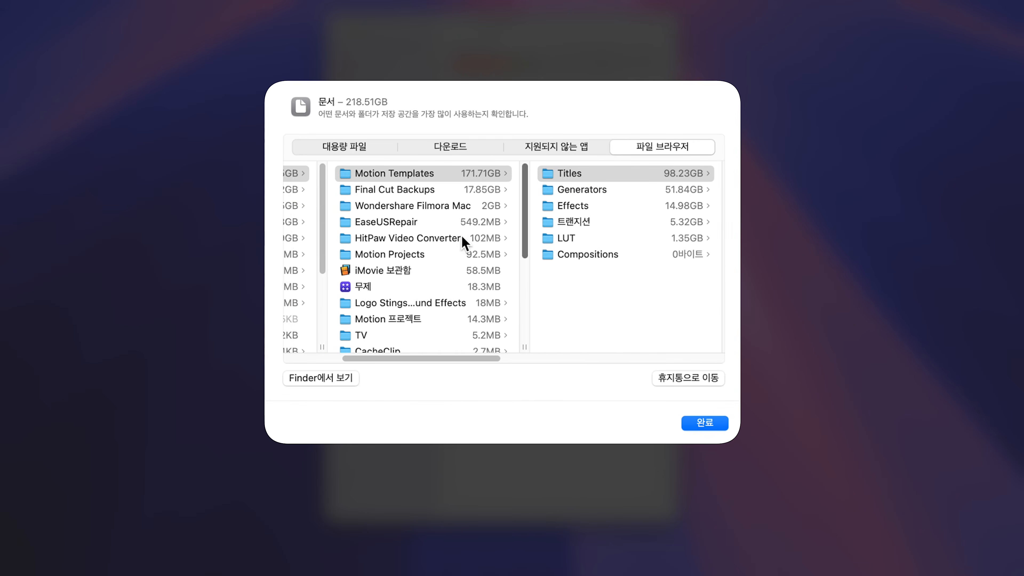
scroll(460, 234, "left", 3)
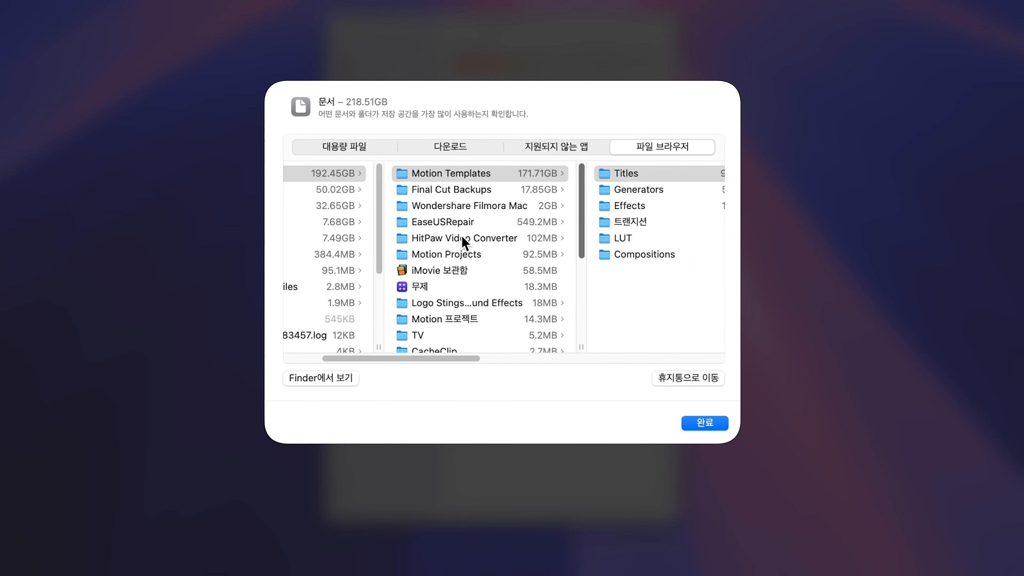
- Move 15 Final Cut Backups folders to the Trash: 사진 기록 속에…은 원주 풍경들 through 스피드 조정_control+b, 2024_육아…센터 홍보영상, 리뷰_AEJuice and 리뷰_필모라…컷에 없는 기능
left_click(481, 193)
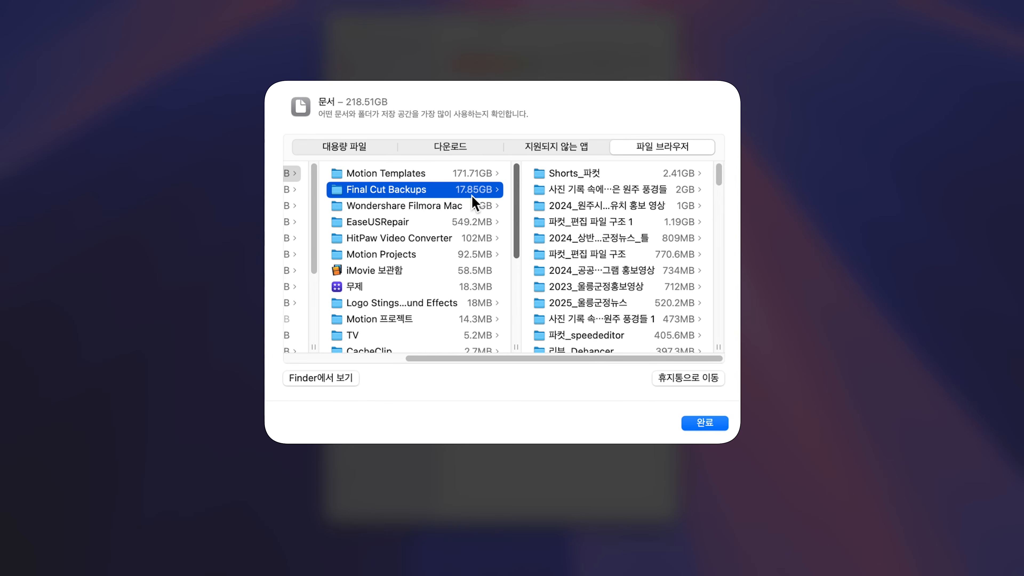
key("Right")
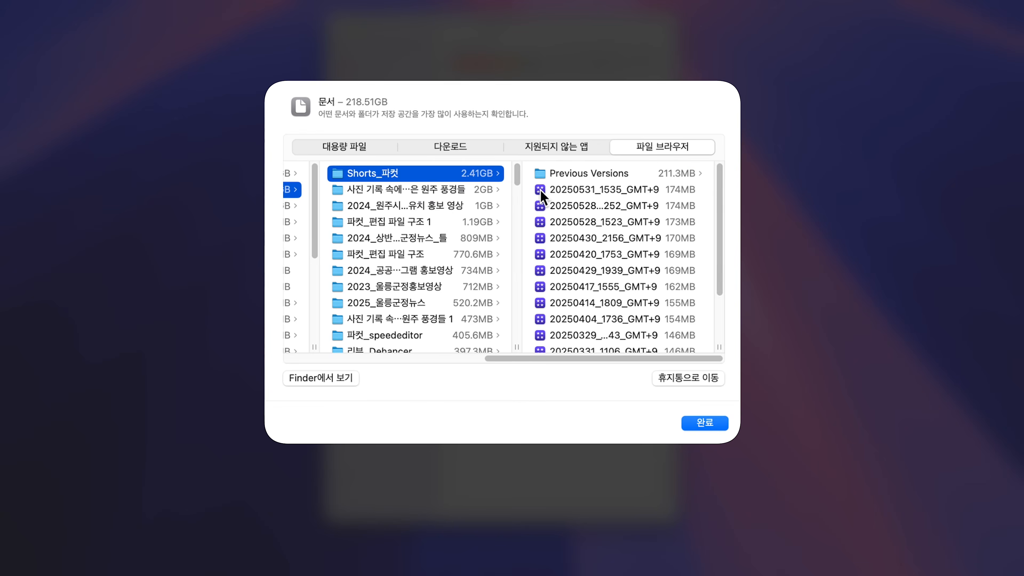
key("Down")
left_click(453, 209, "super")
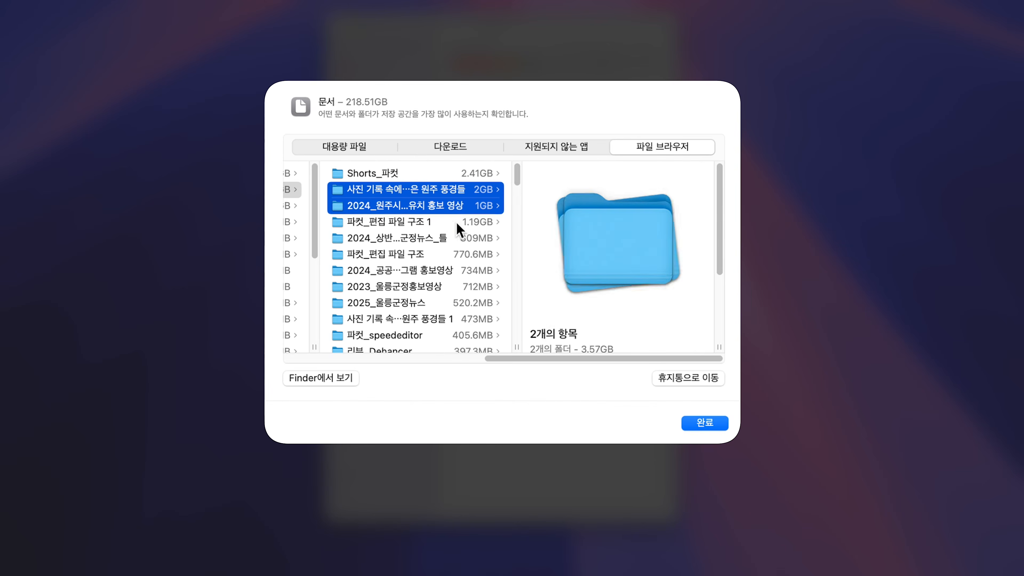
left_click(457, 224, "super")
left_click(438, 242, "super")
left_click(422, 254, "super")
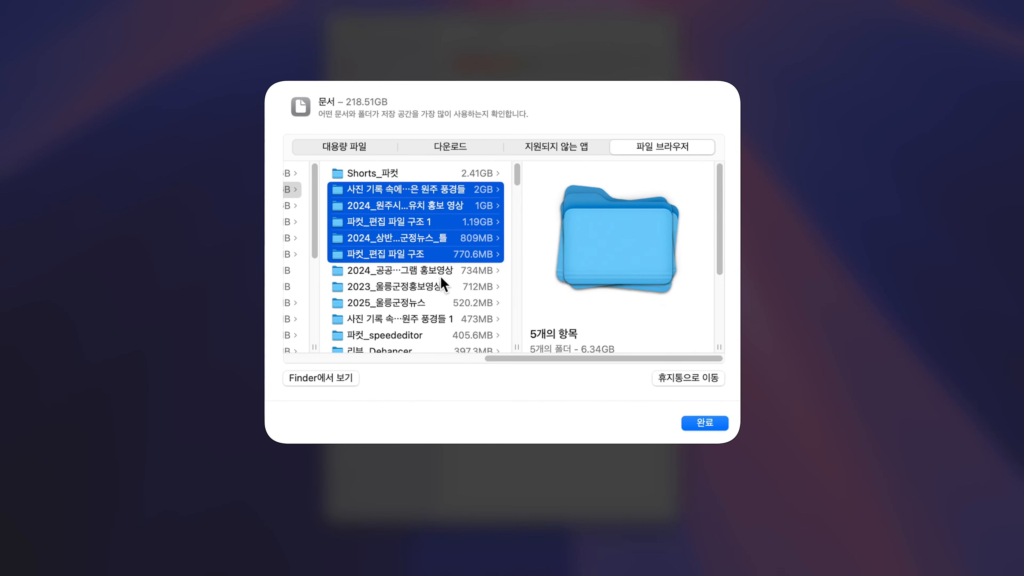
left_click(427, 270, "super")
left_click(430, 287, "super")
left_click(431, 302, "super")
left_click_drag(518, 186, 517, 198)
left_click(399, 195, "super")
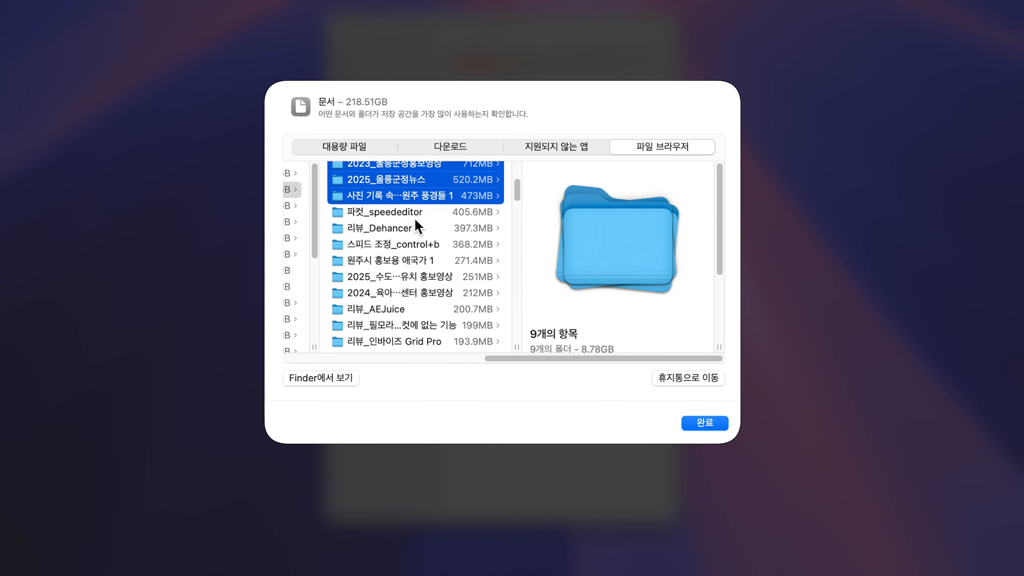
left_click(383, 212, "super")
left_click(375, 228, "super")
left_click(369, 244, "super")
left_click(351, 260, "super")
left_click(414, 261, "super")
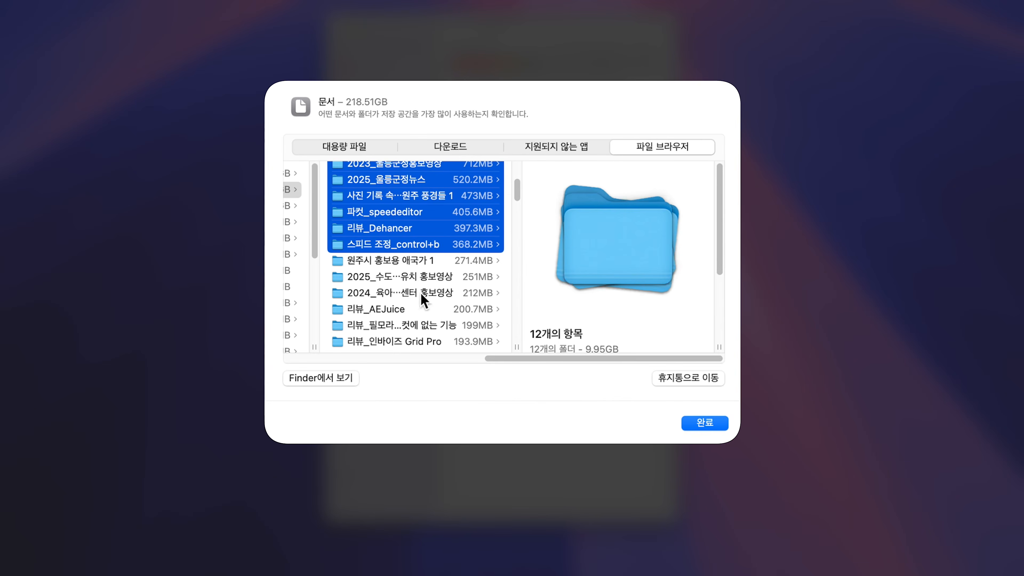
left_click(411, 294, "super")
left_click(395, 309, "super")
left_click(404, 325, "super")
scroll(429, 297, "down", 3)
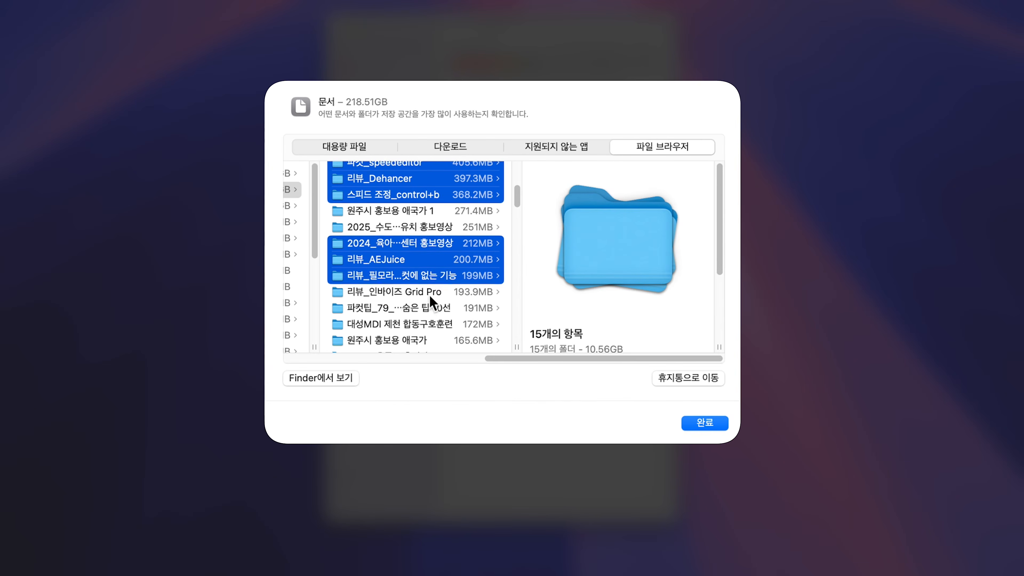
left_click(675, 381)
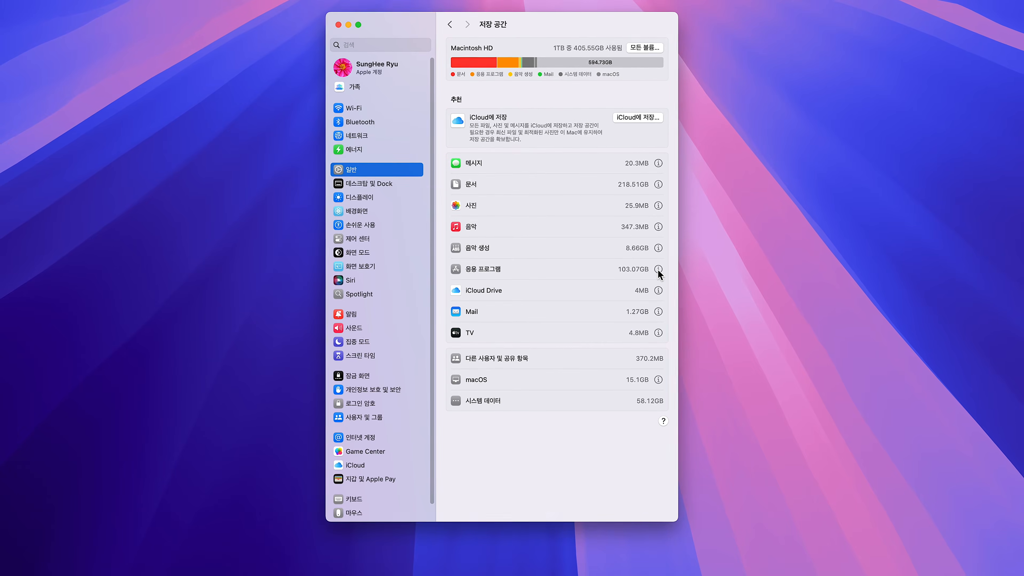
- Permanently delete iMovie, GarageBand, Keynote, Pages and Numbers from the 응용 프로그램 storage list, authorizing with the account password
left_click(659, 270)
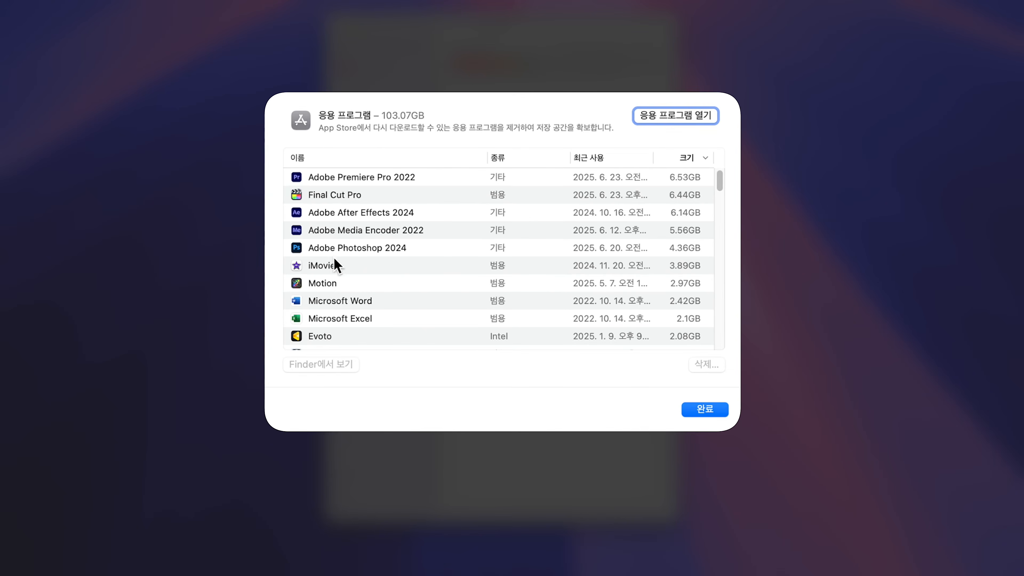
left_click(334, 265)
scroll(361, 260, "down", 5)
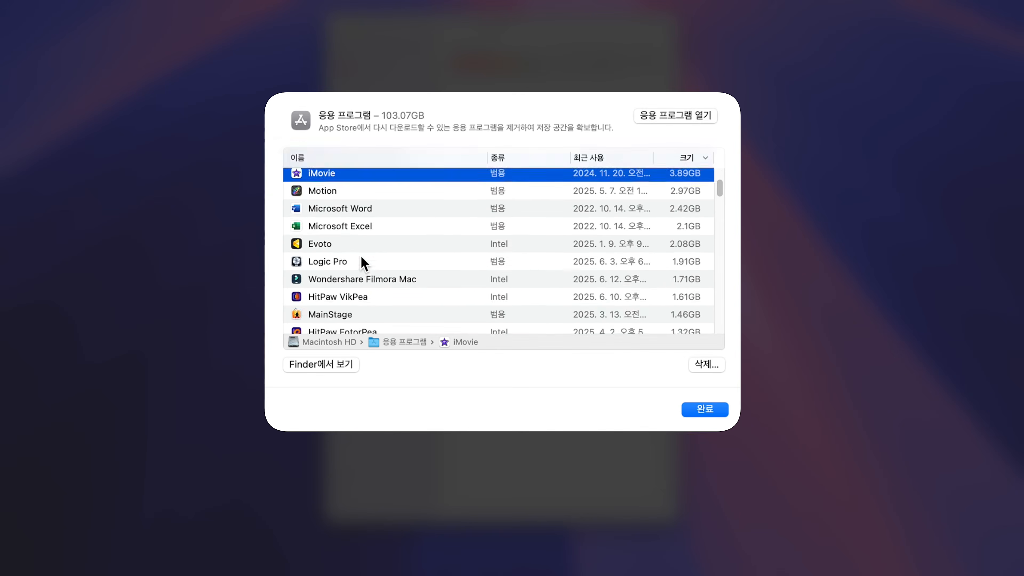
scroll(363, 250, "down", 5)
left_click(363, 226)
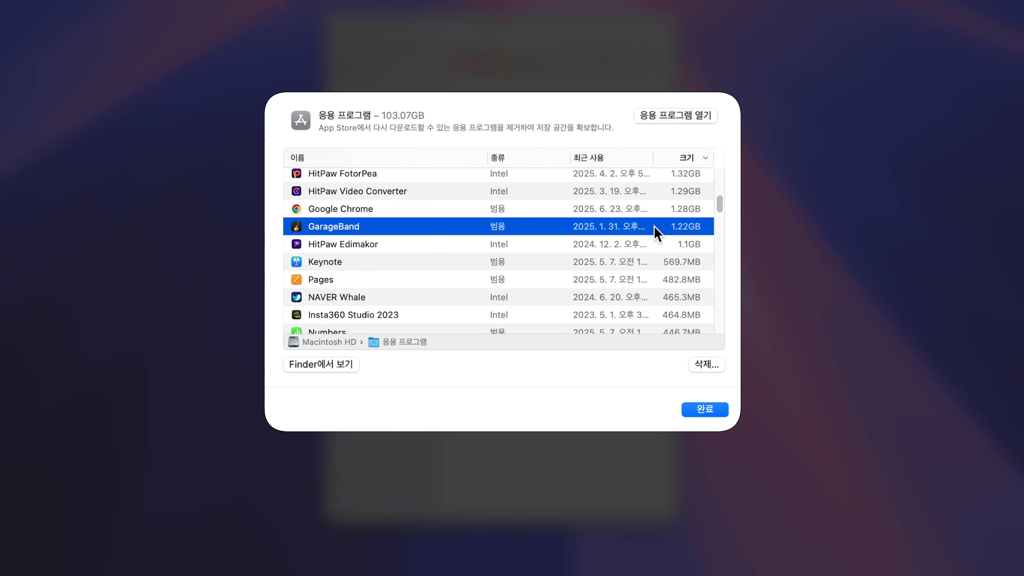
scroll(524, 228, "up", 10)
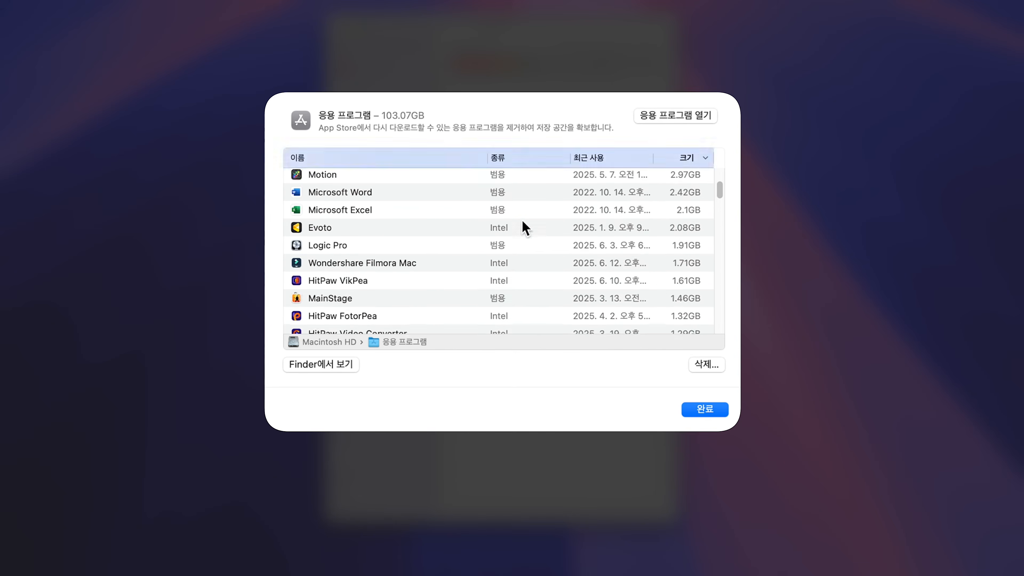
left_click(576, 216)
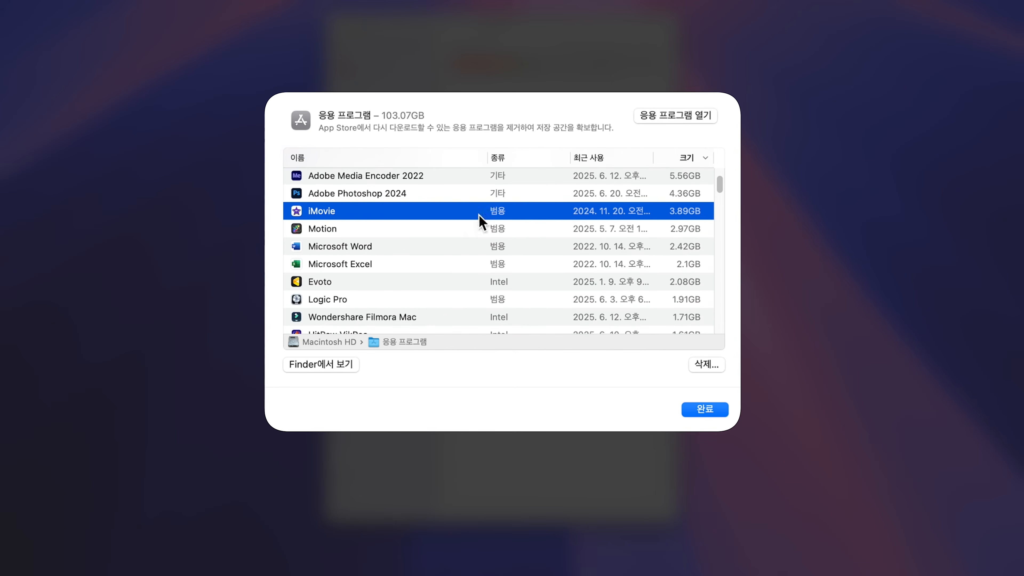
scroll(329, 212, "down", 5)
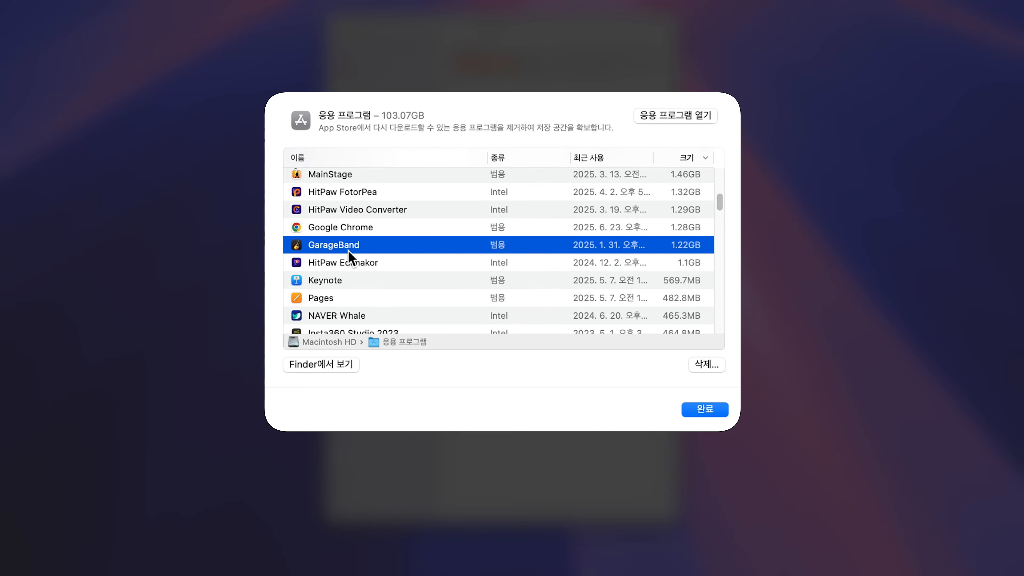
scroll(349, 251, "down", 3)
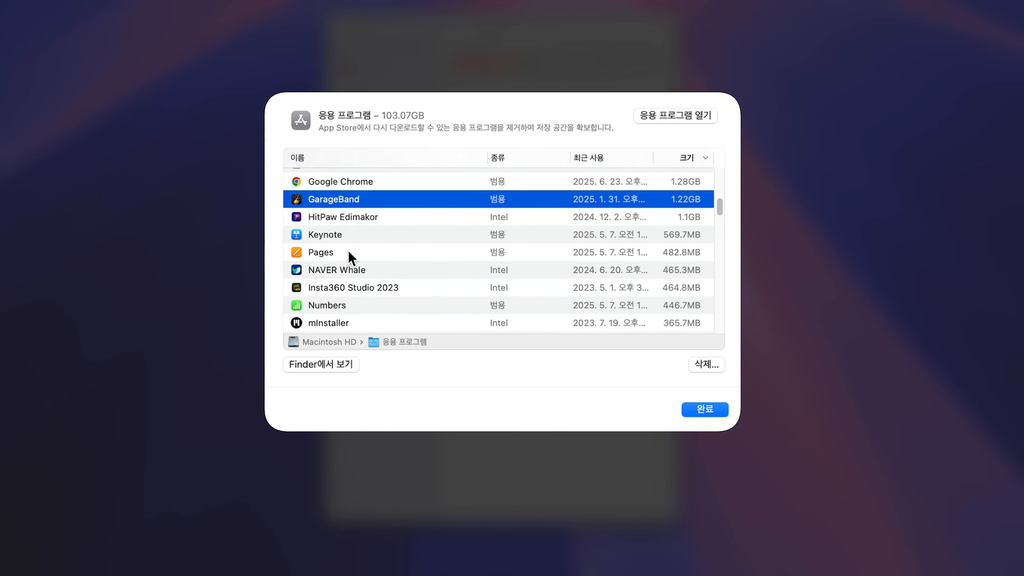
left_click(337, 228, "super")
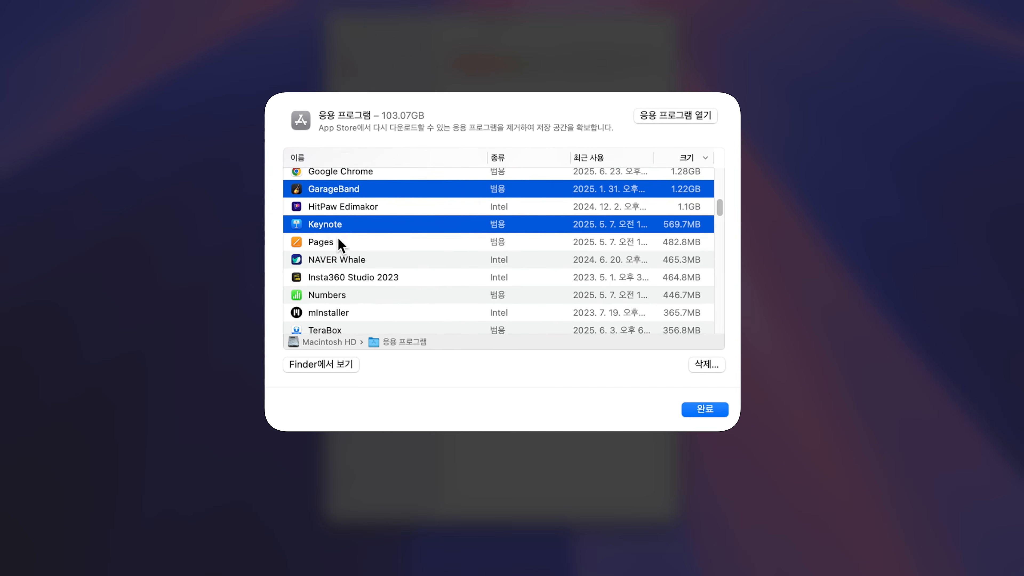
left_click(339, 238, "super")
left_click(329, 293, "super")
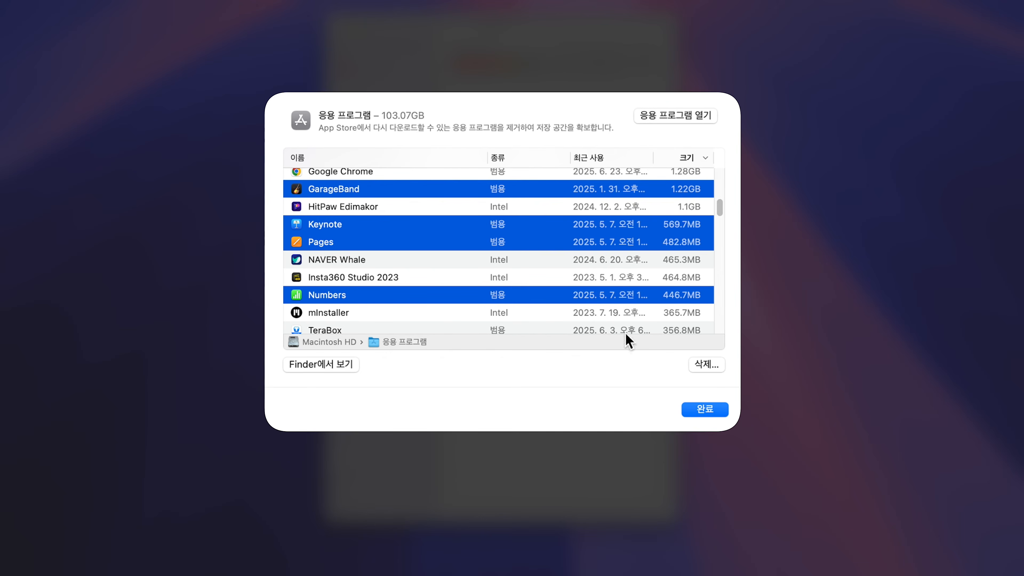
left_click(707, 363)
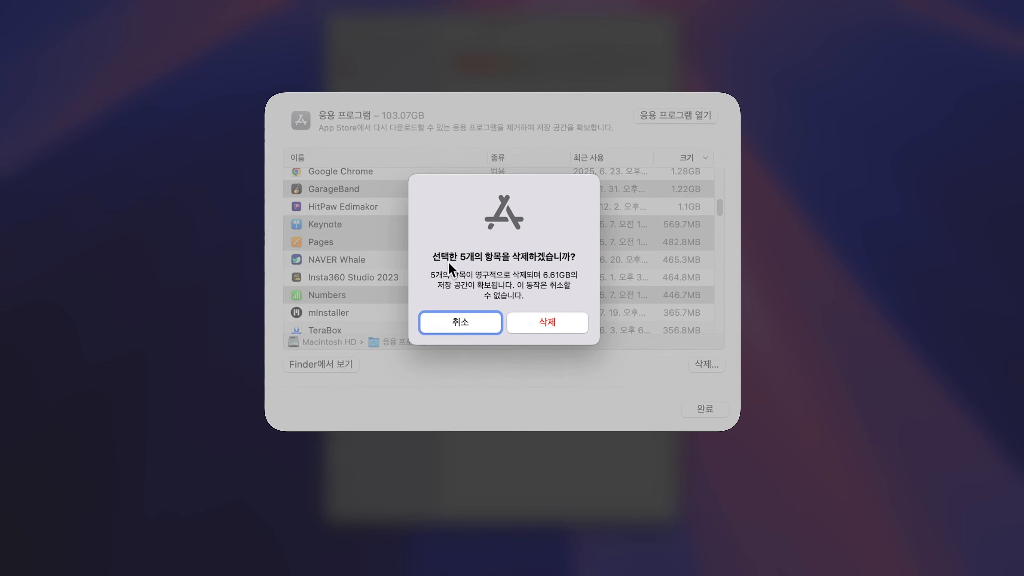
left_click(547, 322)
left_click(469, 161)
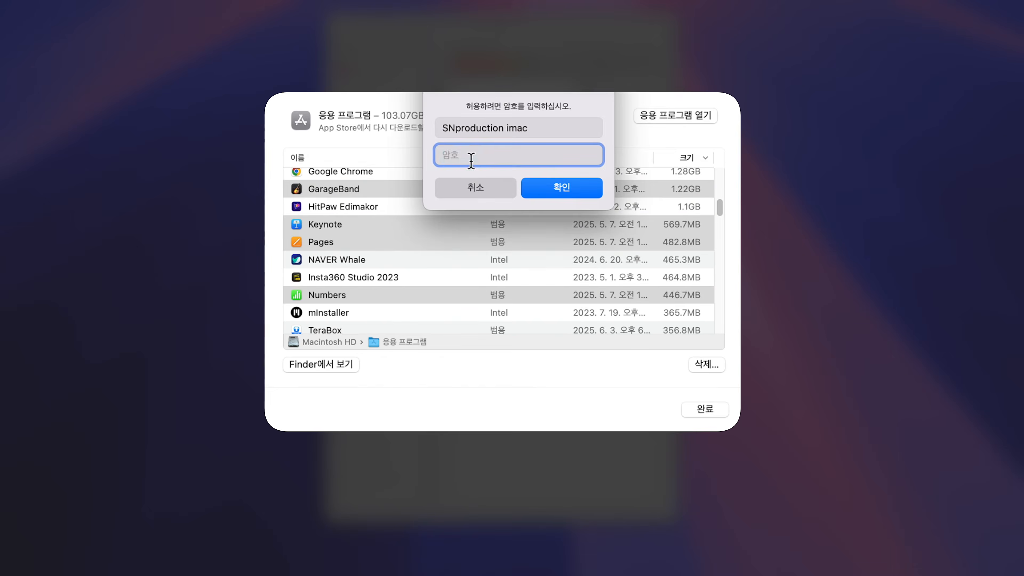
type("•••••••••••")
key("Return")
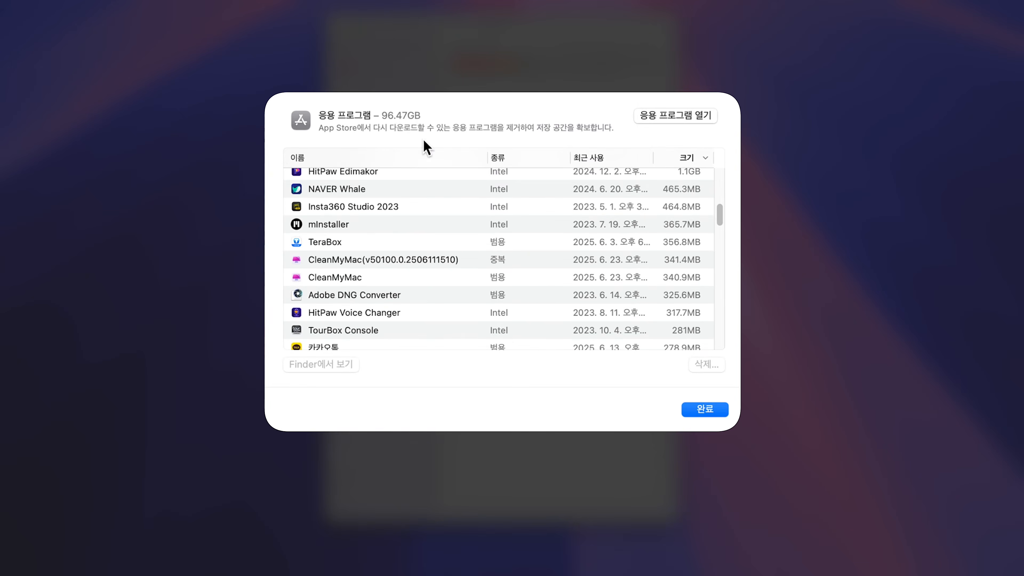
- Sort the apps by oldest 최근 사용 date and permanently delete Color Finale Transcoder, Disk Speed Test and one more app, authorizing with the account password
scroll(601, 259, "up", 10)
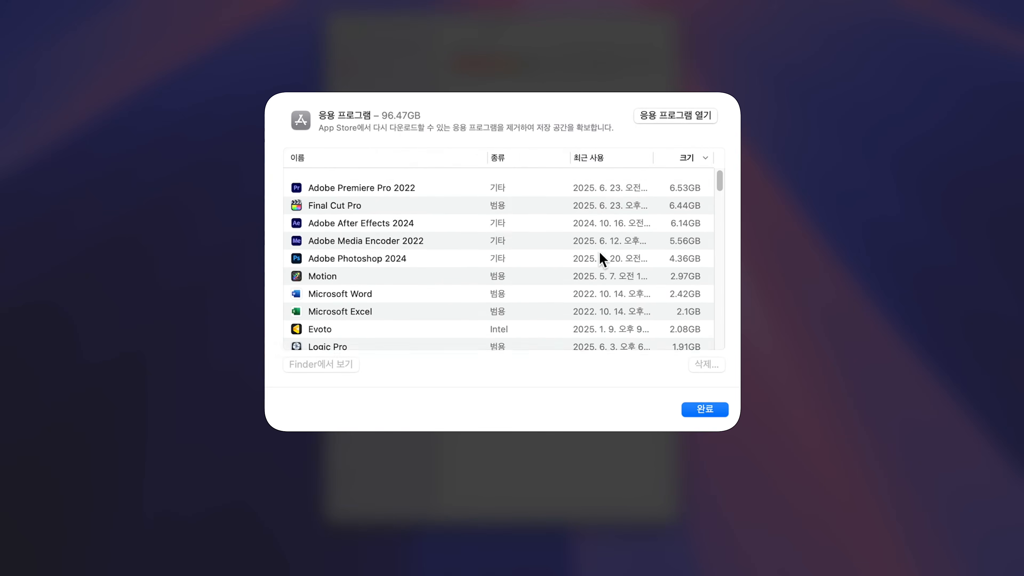
left_click(601, 158)
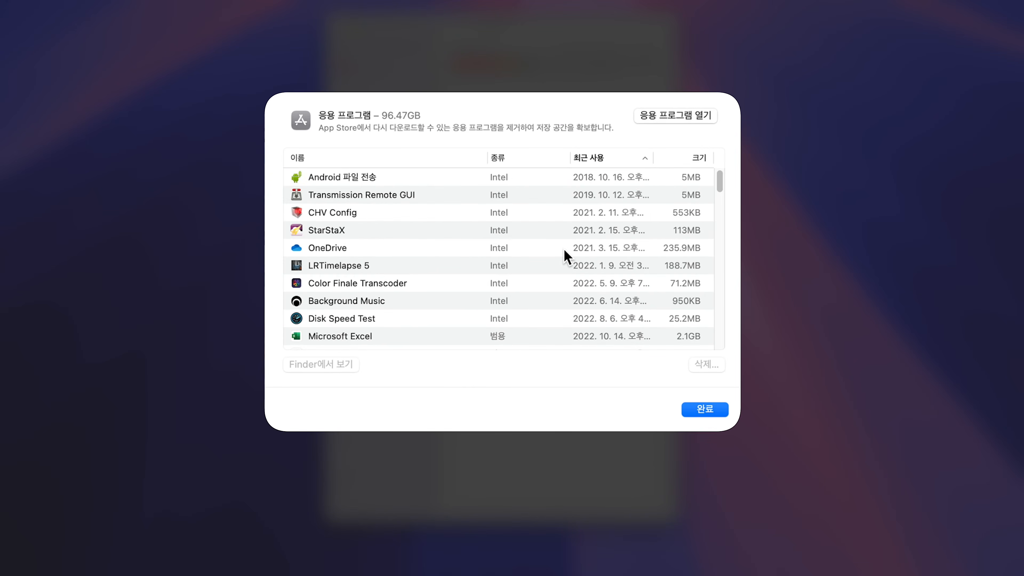
scroll(484, 254, "down", 2)
left_click(380, 250)
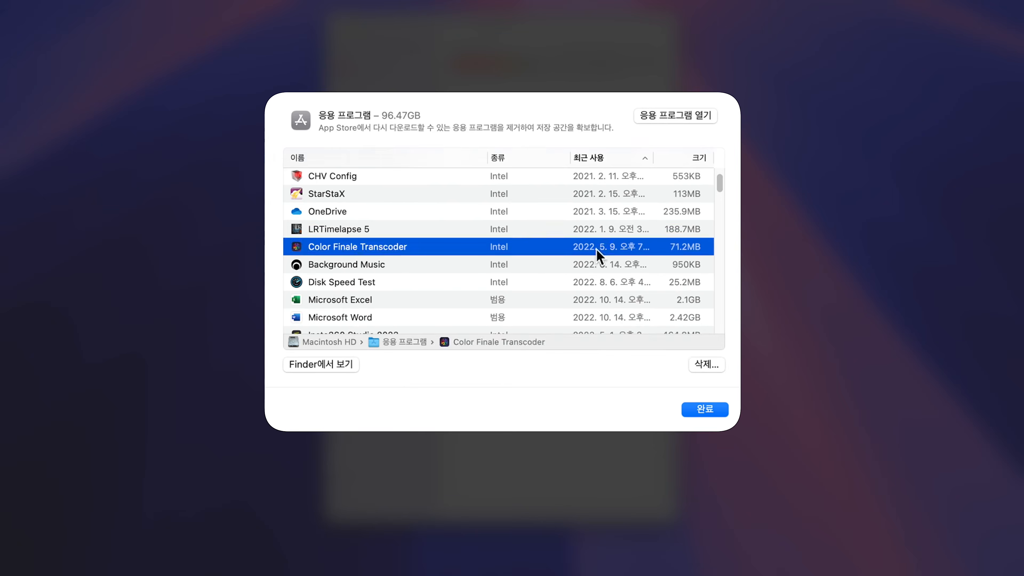
scroll(394, 254, "down", 6)
scroll(410, 266, "down", 3)
left_click(409, 259)
scroll(410, 266, "down", 4)
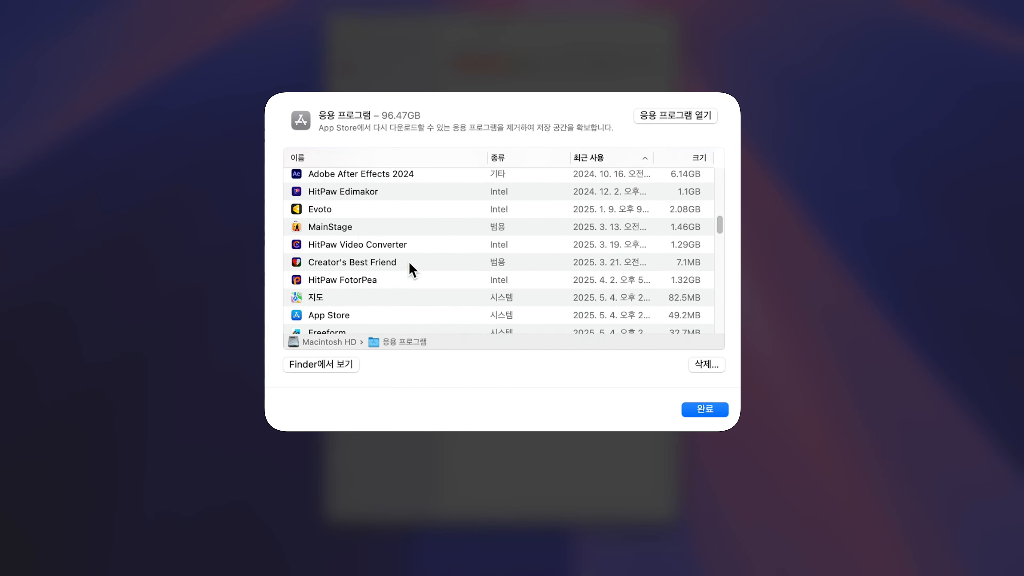
scroll(360, 232, "down", 3)
scroll(361, 234, "up", 10)
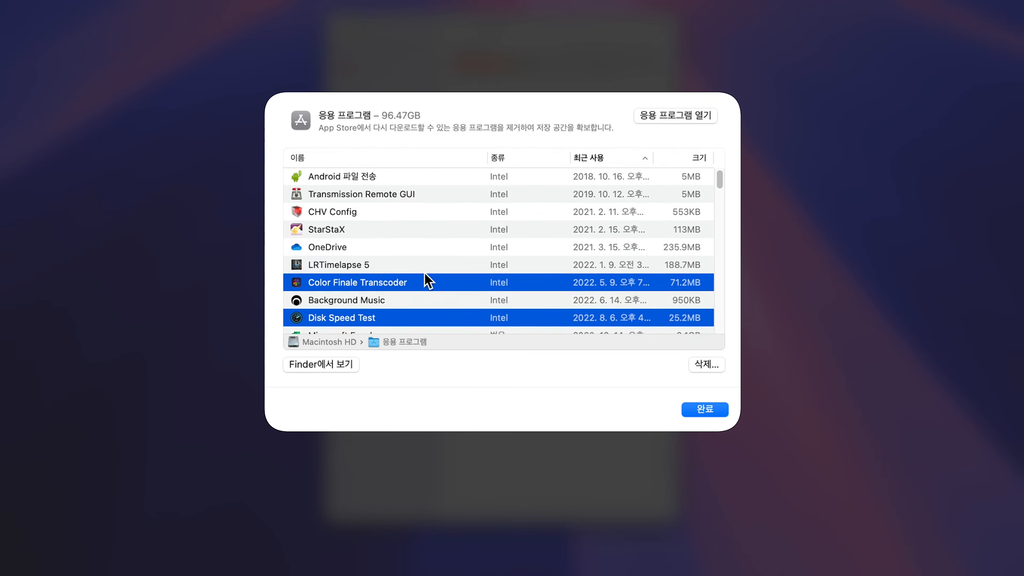
scroll(427, 280, "down", 2)
left_click(707, 363)
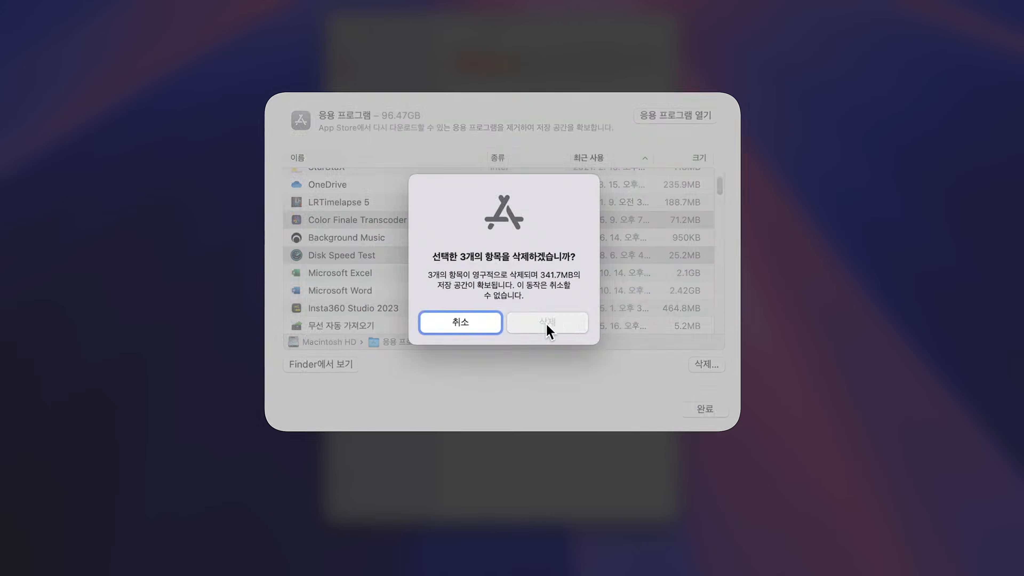
left_click(549, 324)
type("••••••••••")
key("Return")
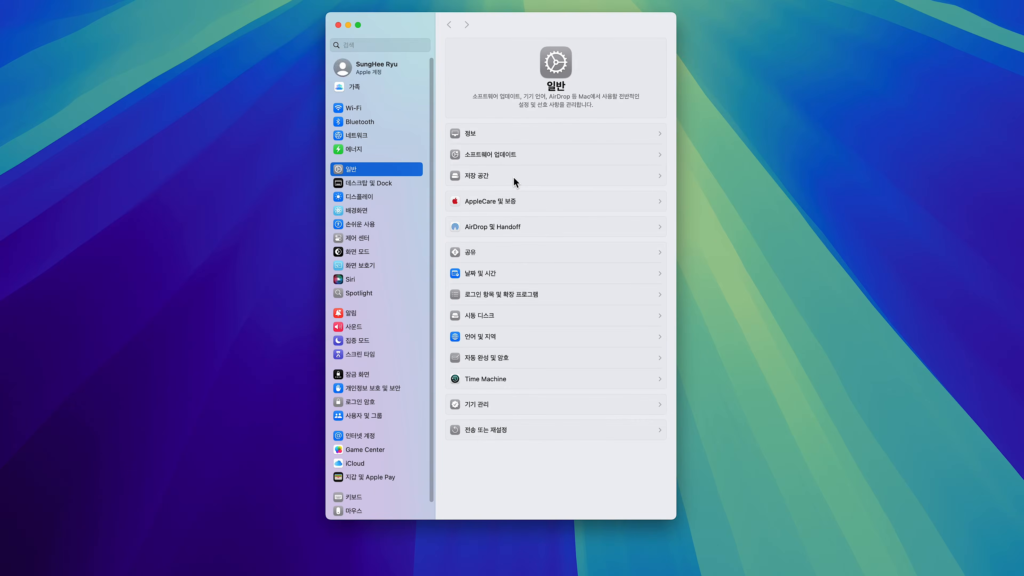
- Check the Macintosh HD storage usage, including how much space 문서 and 응용 프로그램 take
left_click(515, 183)
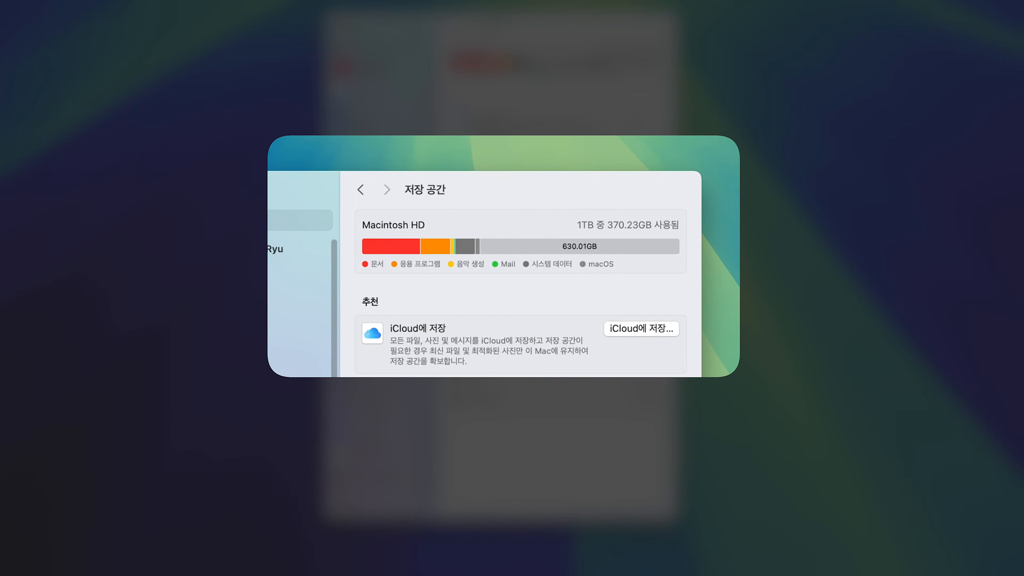
mouse_move(388, 242)
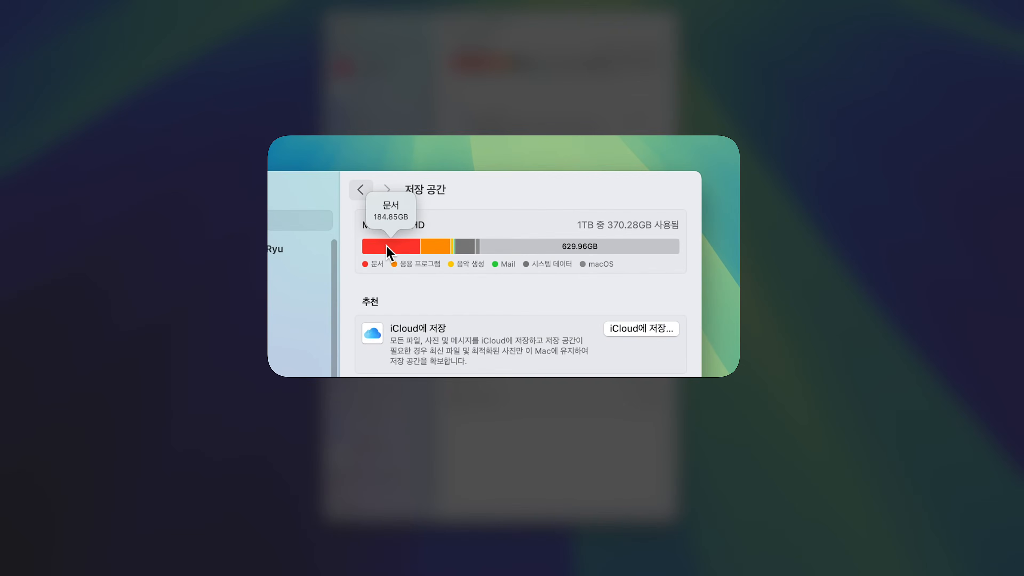
mouse_move(437, 248)
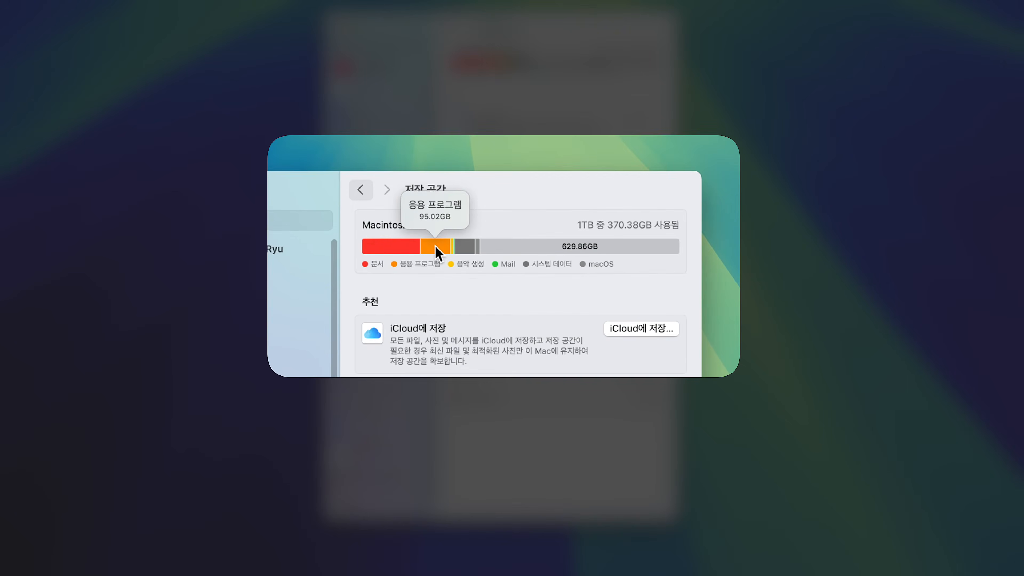